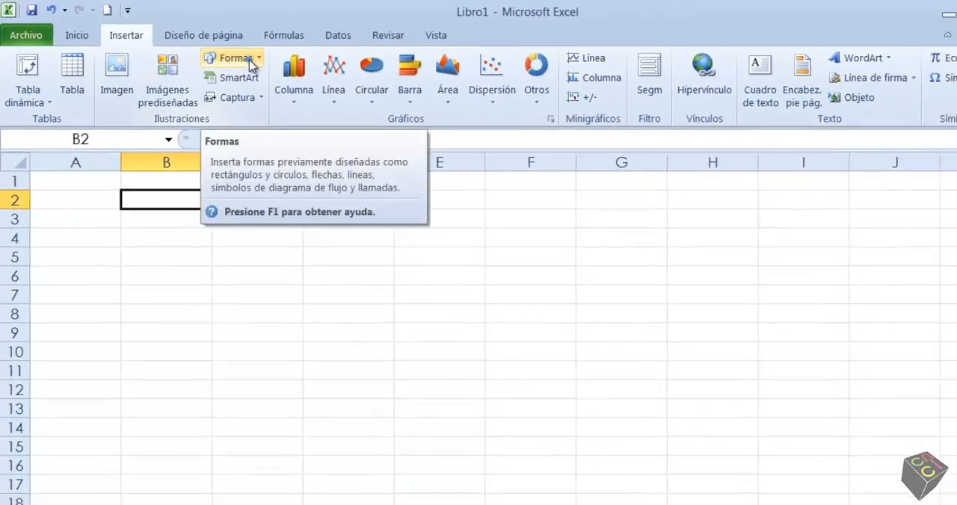
Step: Draw a rectangle from about C2 to E9 and move it to cover roughly C3 to D10
{"action": "left_click", "coordinate": [284, 67]}
{"action": "scroll", "coordinate": [396, 157], "scroll_direction": "down", "scroll_amount": 2}
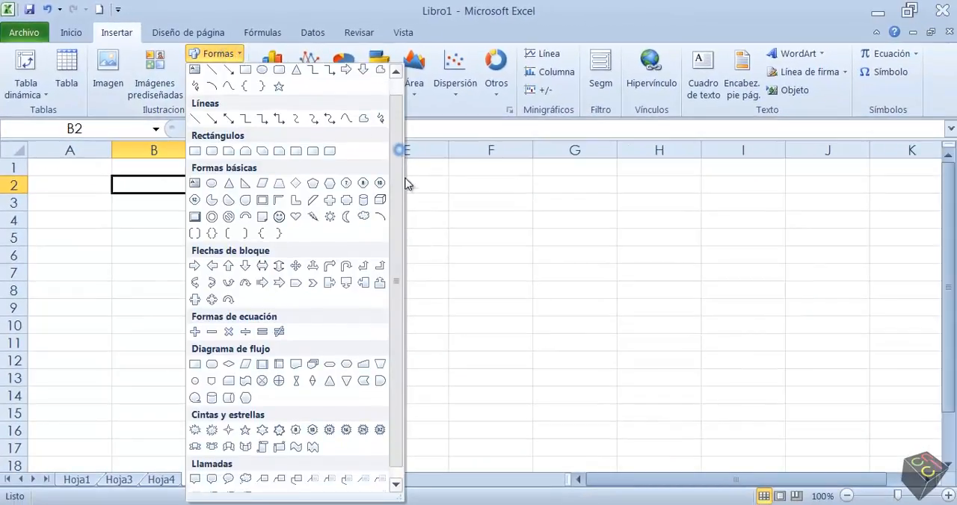
{"action": "scroll", "coordinate": [397, 199], "scroll_direction": "up", "scroll_amount": 2}
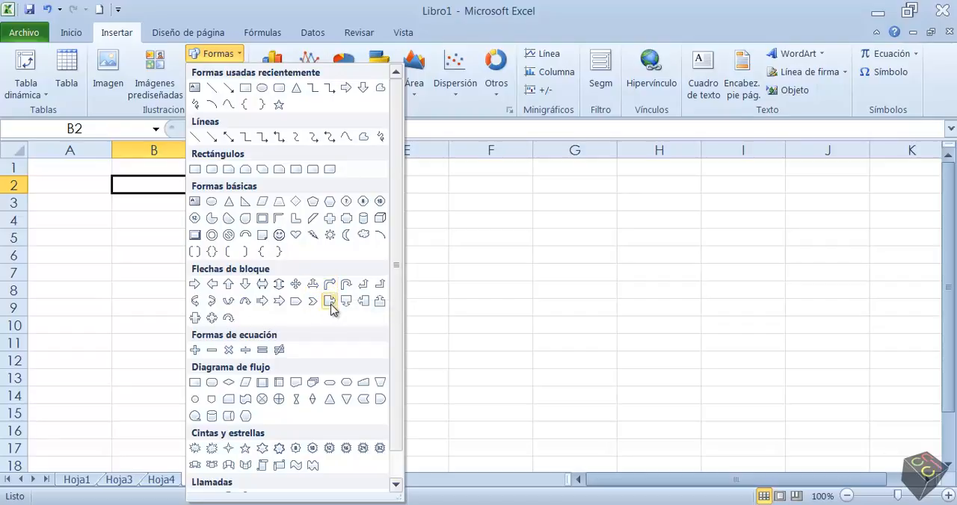
{"action": "scroll", "coordinate": [397, 284], "scroll_direction": "down", "scroll_amount": 1}
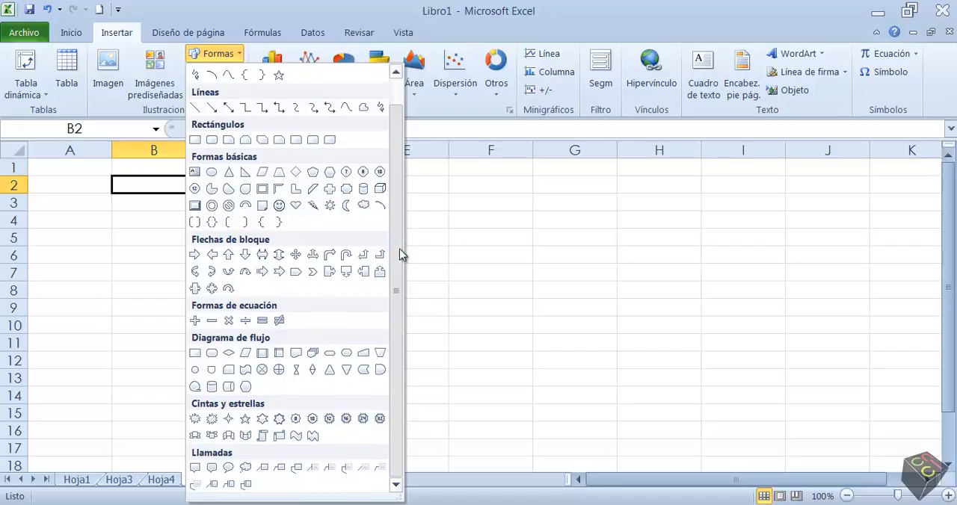
{"action": "scroll", "coordinate": [389, 254], "scroll_direction": "up", "scroll_amount": 1}
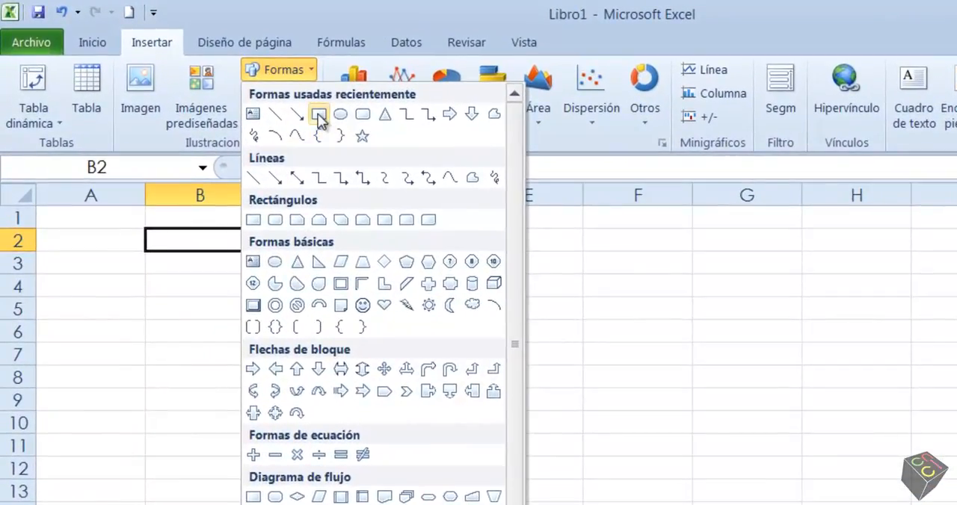
{"action": "left_click", "coordinate": [319, 114]}
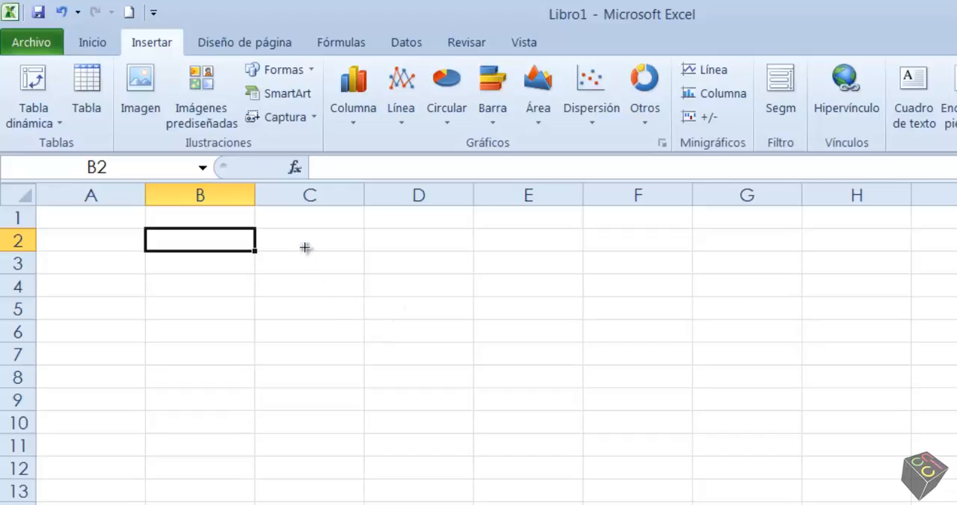
{"action": "mouse_move", "coordinate": [304, 248]}
{"action": "left_mouse_down"}
{"action": "mouse_move", "coordinate": [462, 339]}
{"action": "mouse_move", "coordinate": [688, 437]}
{"action": "mouse_move", "coordinate": [707, 318]}
{"action": "mouse_move", "coordinate": [700, 421]}
{"action": "mouse_move", "coordinate": [489, 418]}
{"action": "mouse_move", "coordinate": [601, 446]}
{"action": "mouse_move", "coordinate": [652, 491]}
{"action": "mouse_move", "coordinate": [700, 504]}
{"action": "mouse_move", "coordinate": [716, 504]}
{"action": "mouse_move", "coordinate": [580, 451]}
{"action": "mouse_move", "coordinate": [504, 396]}
{"action": "mouse_move", "coordinate": [513, 348]}
{"action": "mouse_move", "coordinate": [720, 339]}
{"action": "mouse_move", "coordinate": [802, 320]}
{"action": "mouse_move", "coordinate": [598, 363]}
{"action": "mouse_move", "coordinate": [523, 397]}
{"action": "left_mouse_up"}
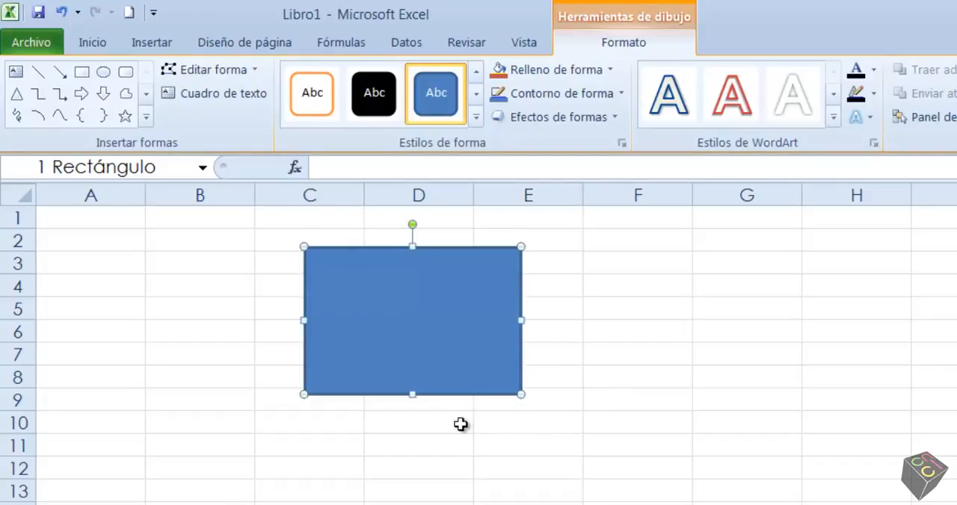
{"action": "left_click_drag", "start_coordinate": [412, 310], "coordinate": [364, 332]}
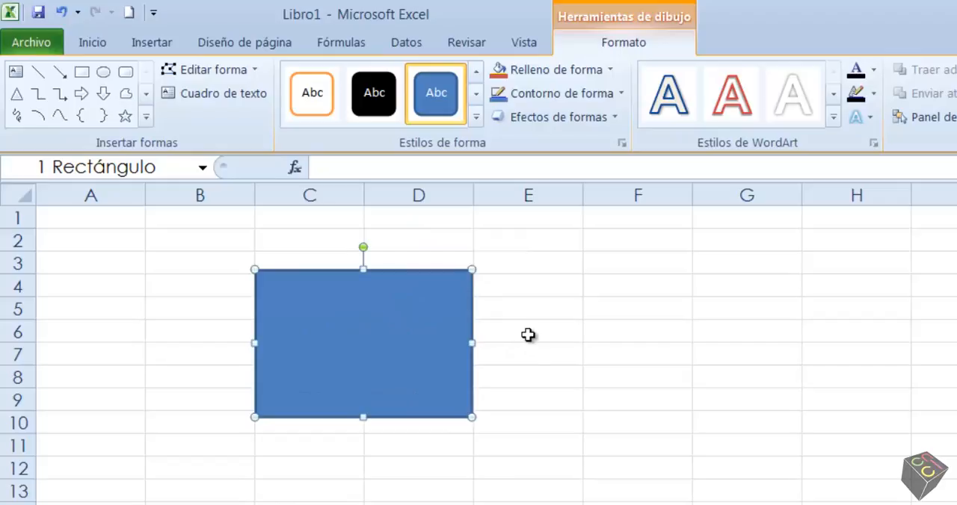
Step: Insert a second rectangle shape at its default size in column F, starting at row 4
{"action": "left_click", "coordinate": [152, 44]}
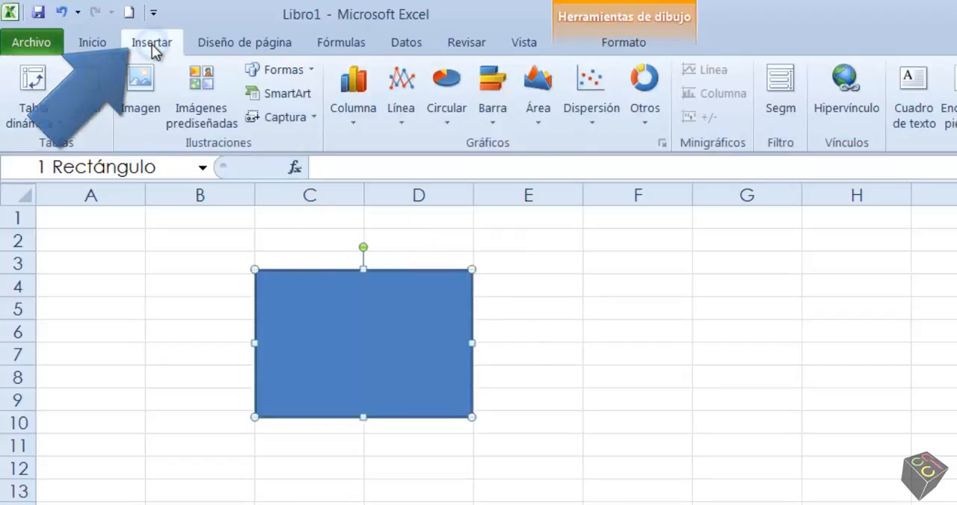
{"action": "left_click", "coordinate": [291, 74]}
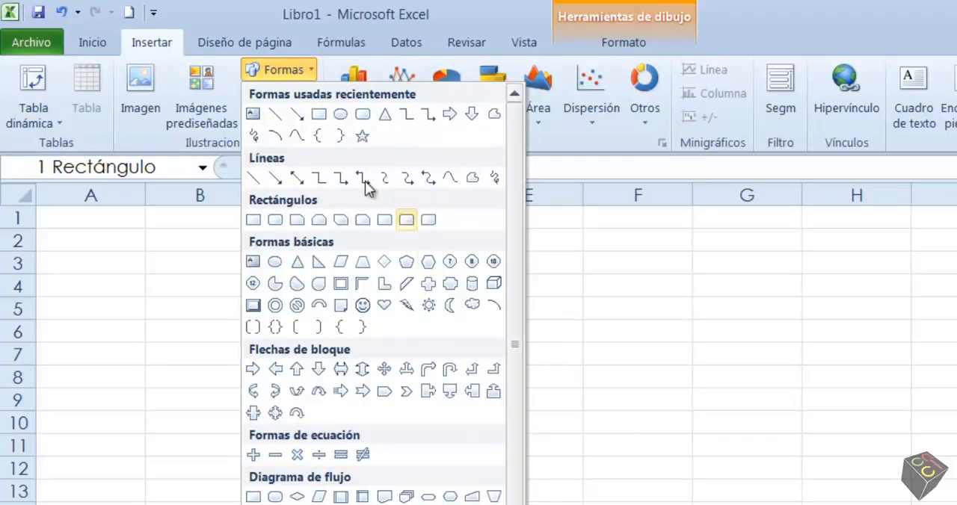
{"action": "left_click", "coordinate": [319, 115]}
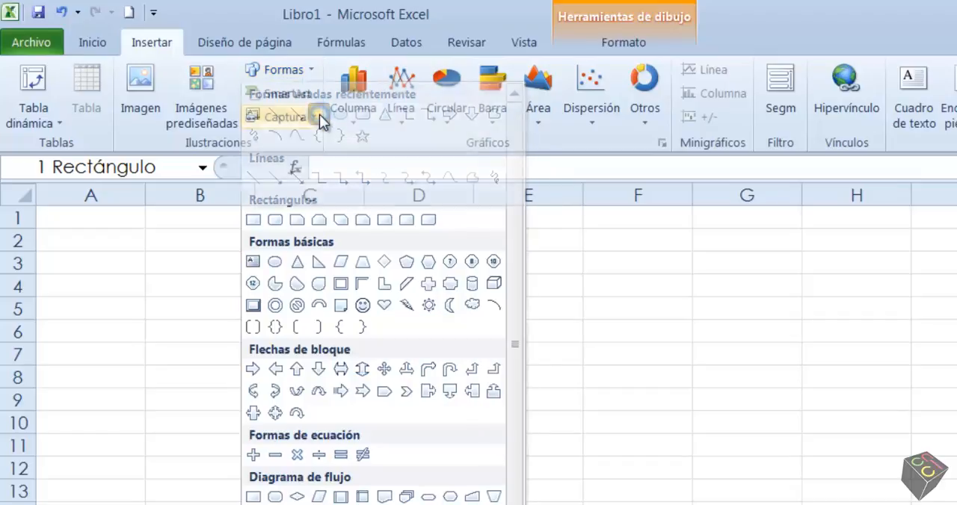
{"action": "left_click_drag", "start_coordinate": [255, 417], "coordinate": [472, 269]}
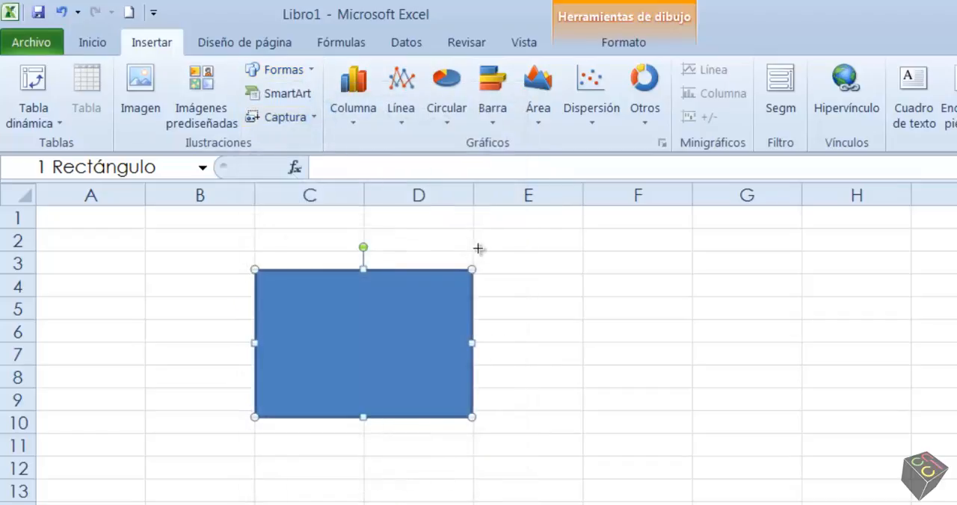
{"action": "left_click", "coordinate": [583, 272]}
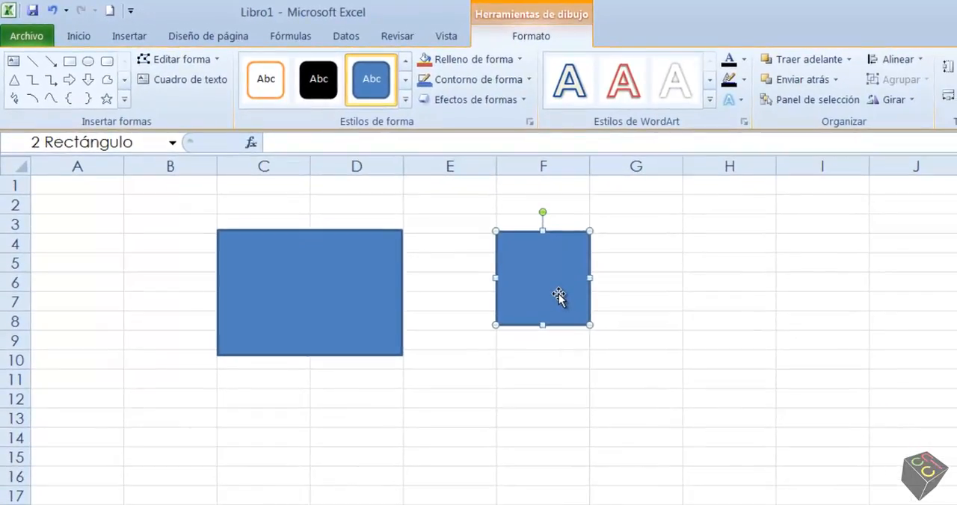
Step: Draw a small perfect square over F10:F12 and move it to column G beside the default-size square
{"action": "left_click", "coordinate": [123, 36]}
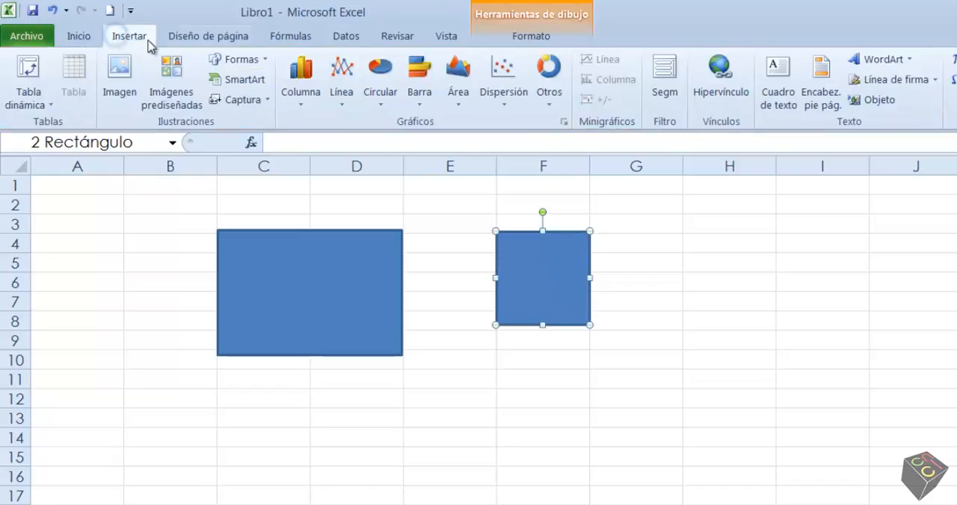
{"action": "left_click", "coordinate": [253, 64]}
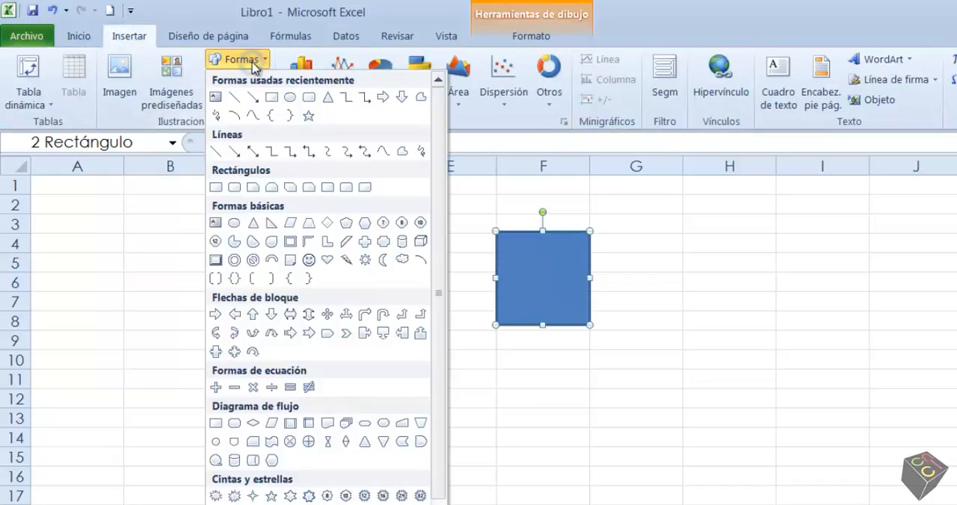
{"action": "left_click", "coordinate": [271, 98]}
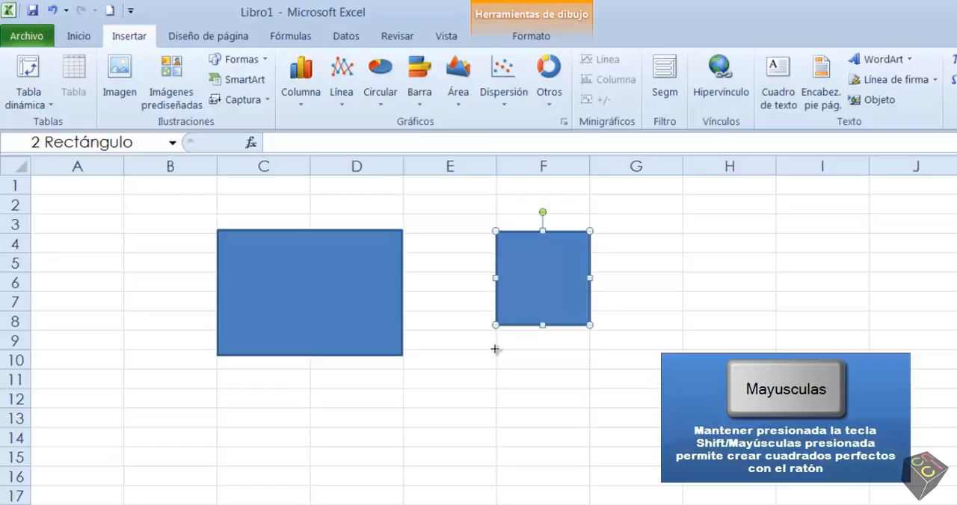
{"action": "left_click_drag", "start_coordinate": [494, 349], "coordinate": [552, 406]}
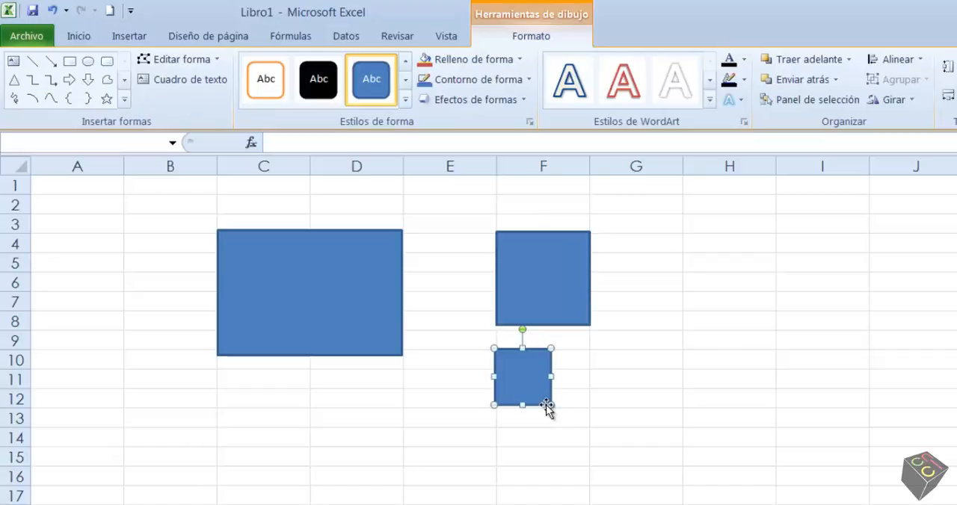
{"action": "left_click_drag", "start_coordinate": [537, 395], "coordinate": [667, 277]}
{"action": "left_click", "coordinate": [607, 426]}
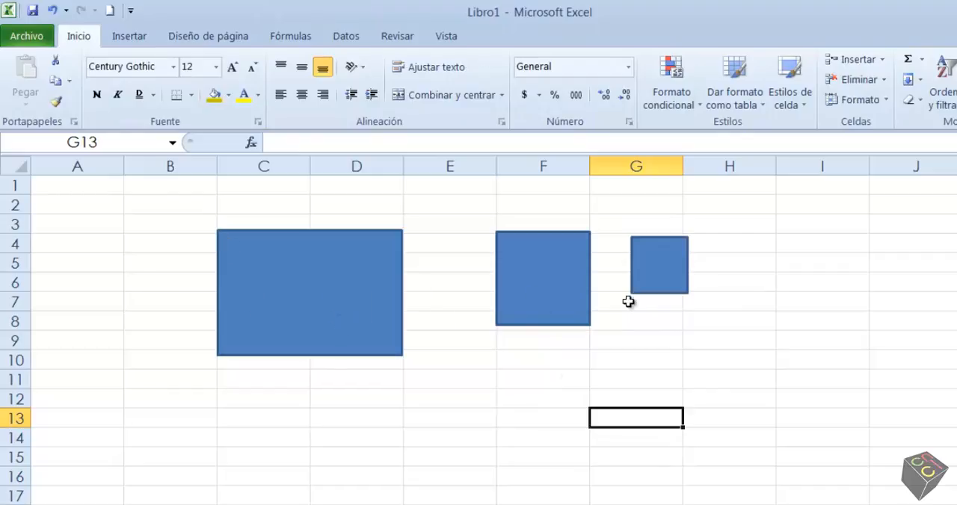
Step: Select the large rectangle and examine its drawing format tools and the gallery of available shapes
{"action": "left_click", "coordinate": [309, 291]}
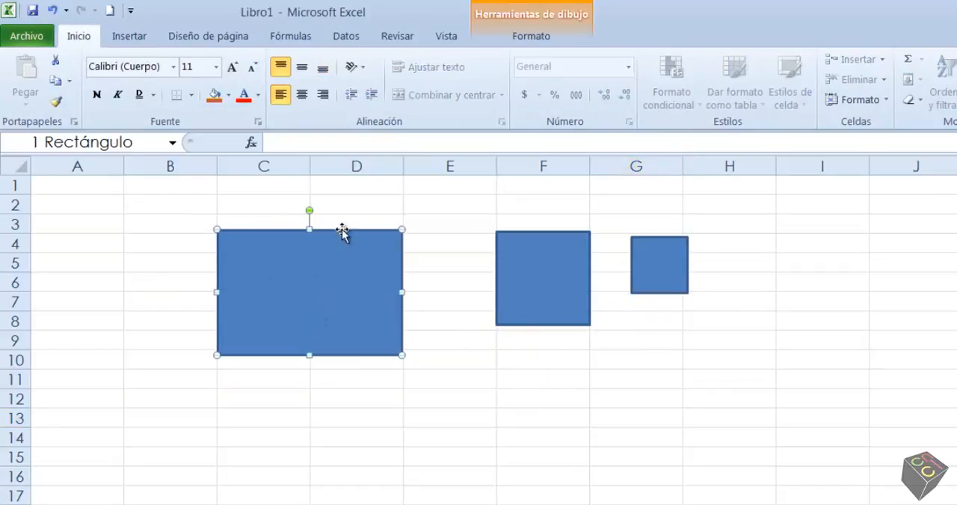
{"action": "left_click", "coordinate": [528, 41]}
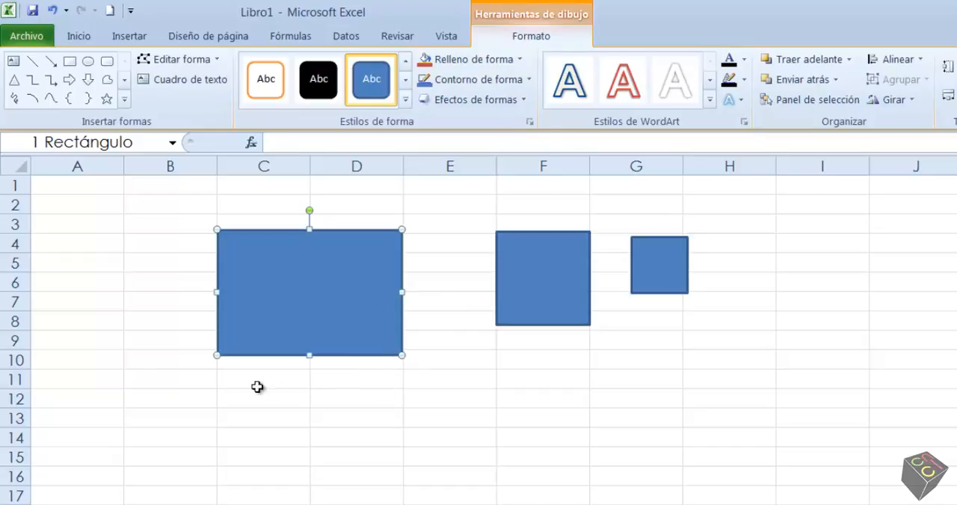
{"action": "left_click", "coordinate": [536, 410]}
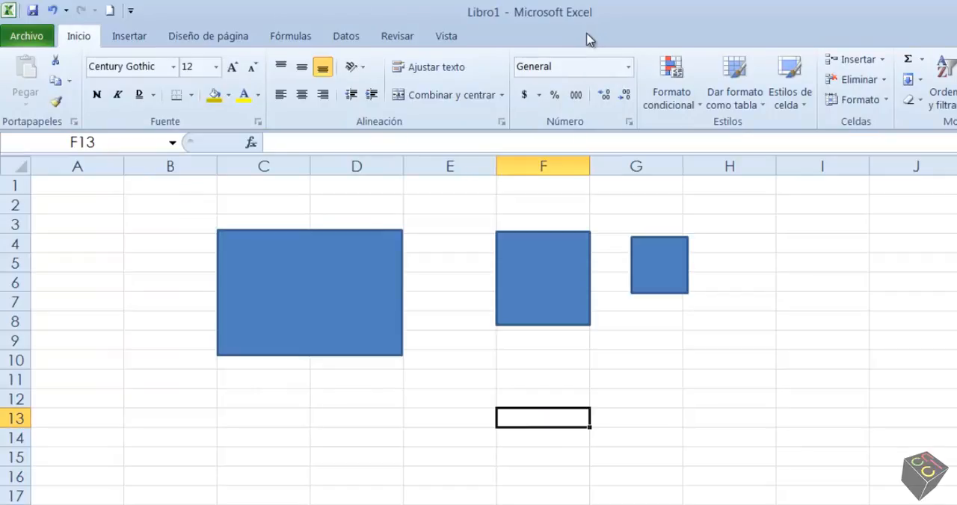
{"action": "left_click", "coordinate": [318, 293]}
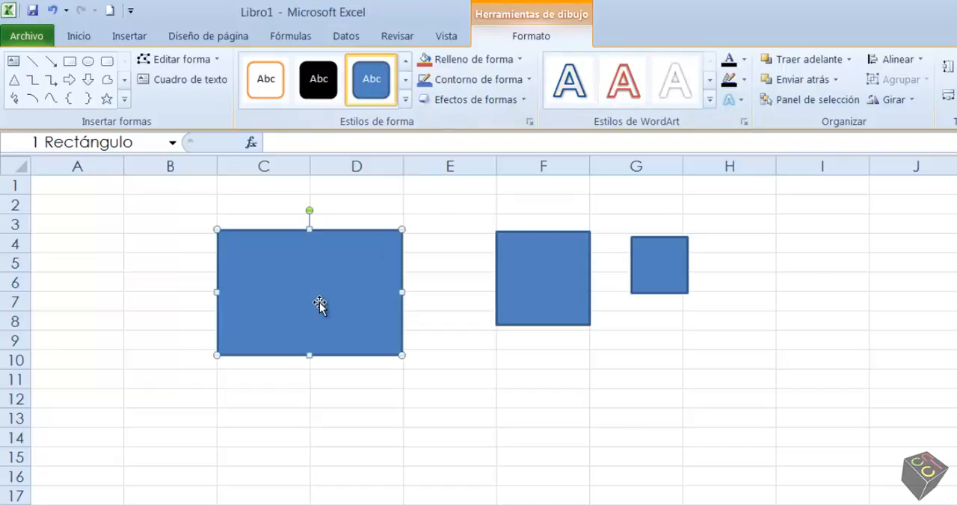
{"action": "left_click", "coordinate": [125, 102]}
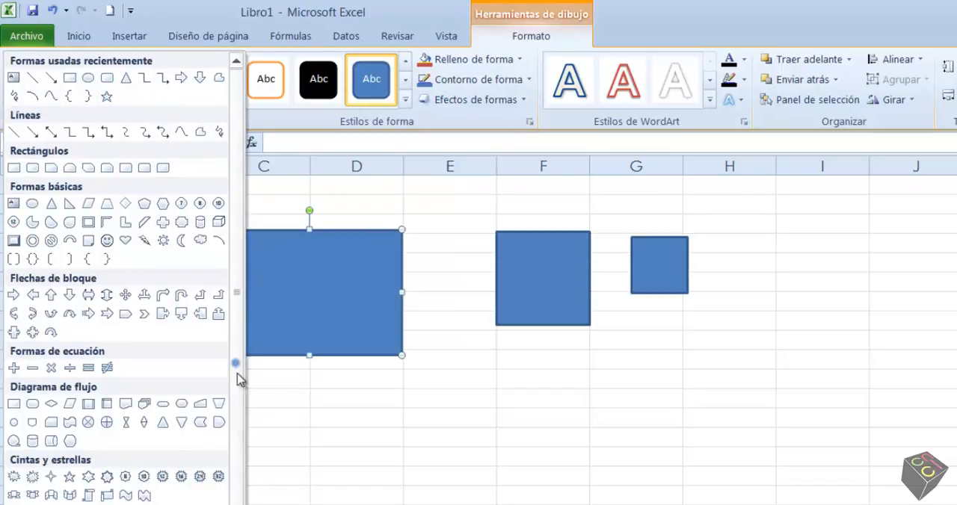
{"action": "left_click", "coordinate": [287, 197]}
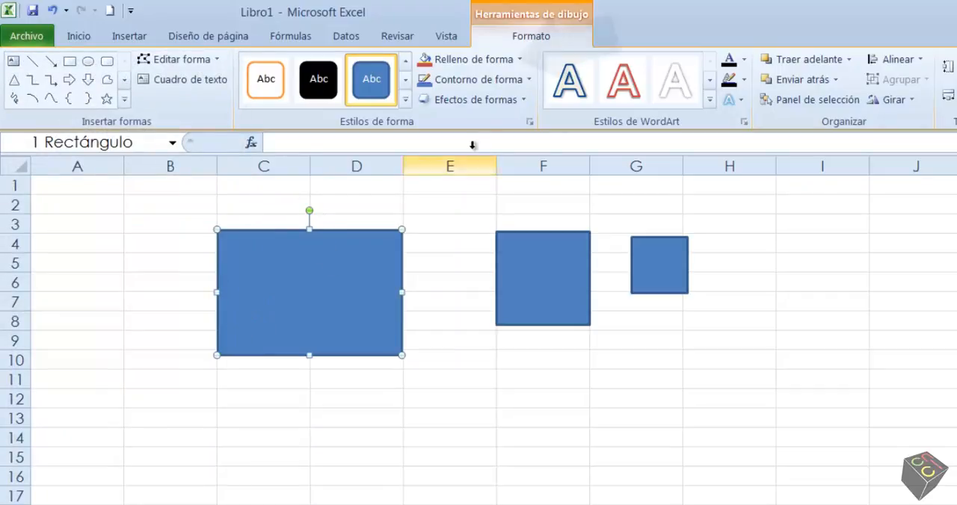
Step: Set the large rectangle's fill transparency to 57 % and shift it toward the default-size square and partly back
{"action": "left_click", "coordinate": [514, 63]}
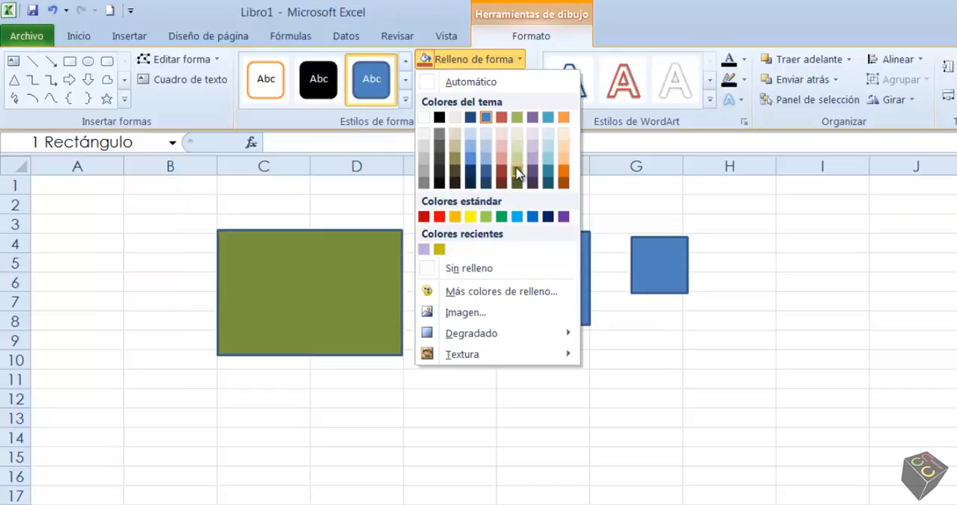
{"action": "left_click", "coordinate": [498, 294]}
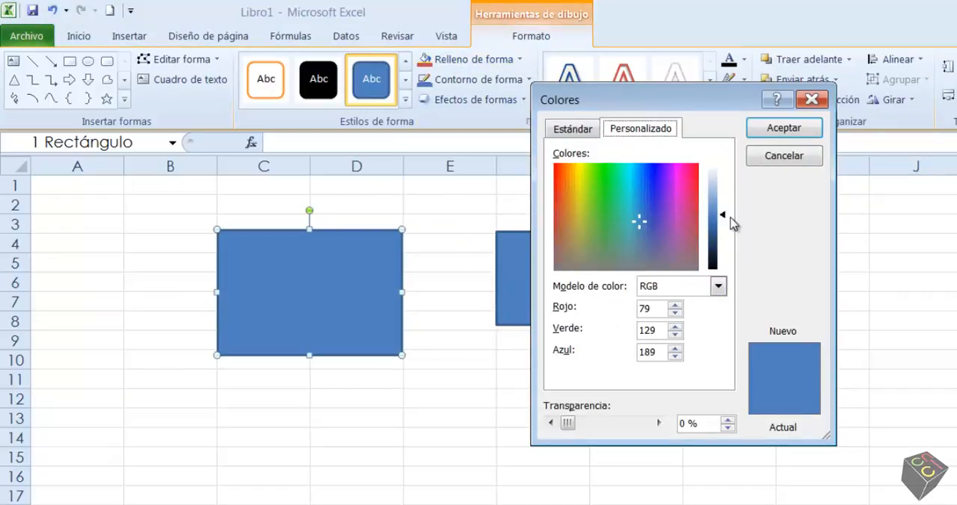
{"action": "left_click", "coordinate": [582, 131]}
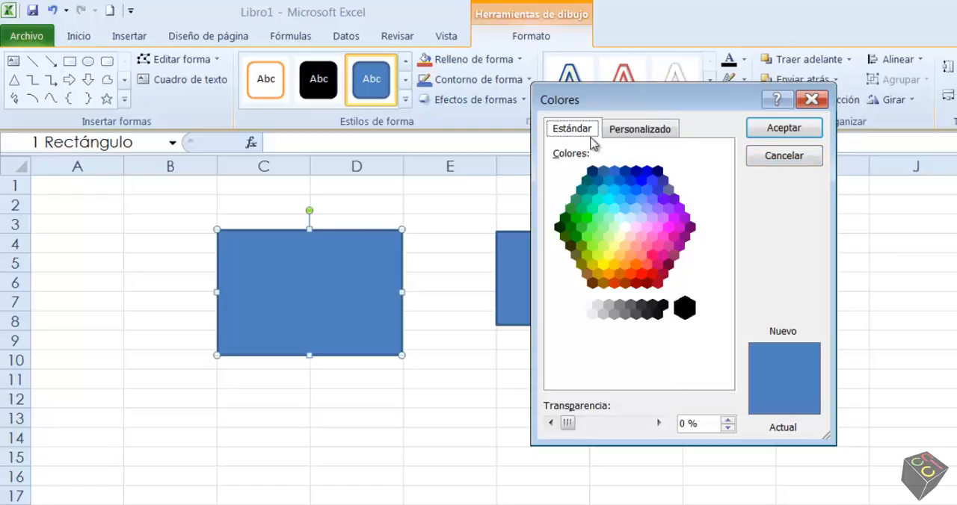
{"action": "left_click_drag", "start_coordinate": [572, 421], "coordinate": [608, 425]}
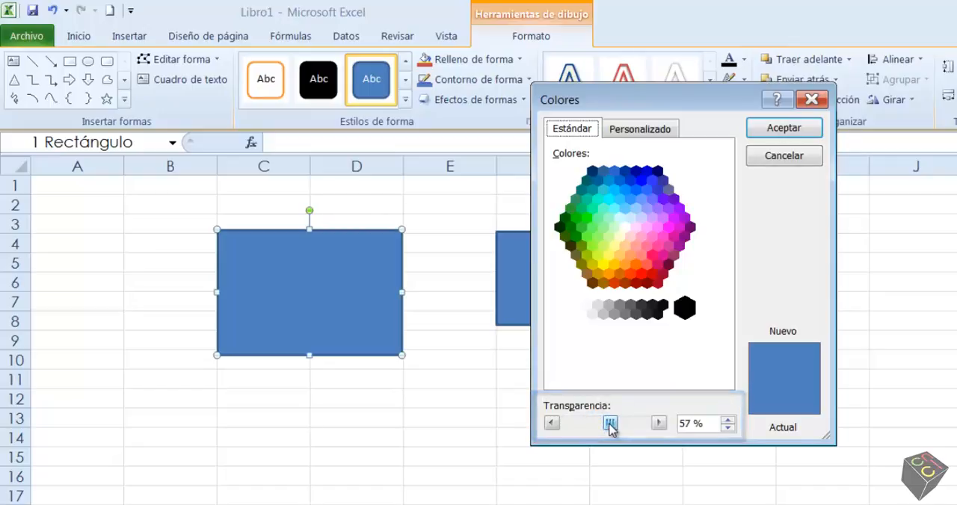
{"action": "left_click", "coordinate": [781, 131]}
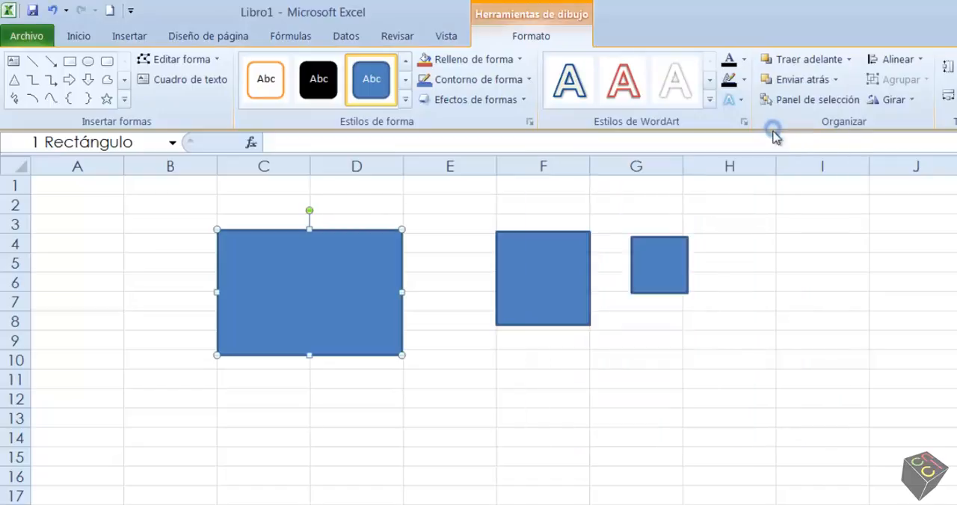
{"action": "left_click_drag", "start_coordinate": [357, 292], "coordinate": [502, 338]}
{"action": "left_click_drag", "start_coordinate": [446, 322], "coordinate": [384, 320]}
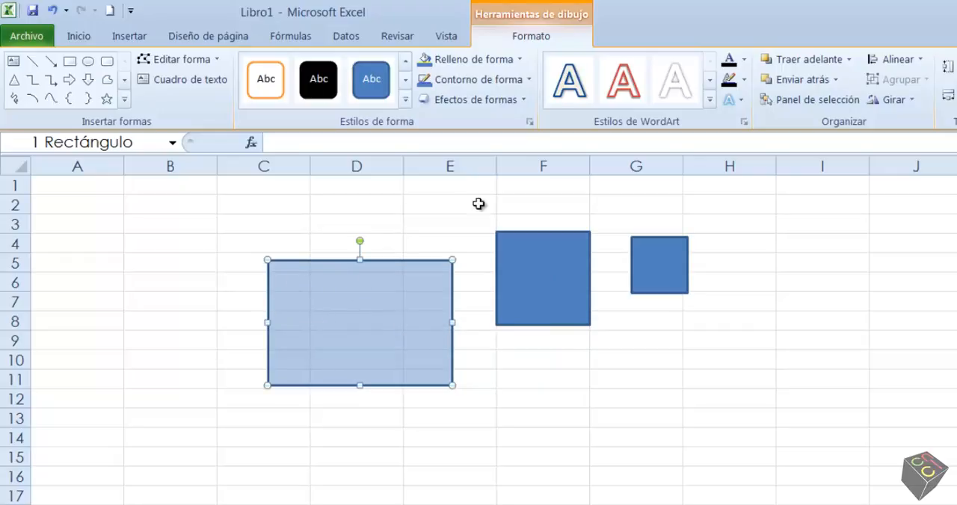
Step: Set the large rectangle's fill transparency to 0 % and move it to cover roughly C4 to E10
{"action": "left_click", "coordinate": [514, 60]}
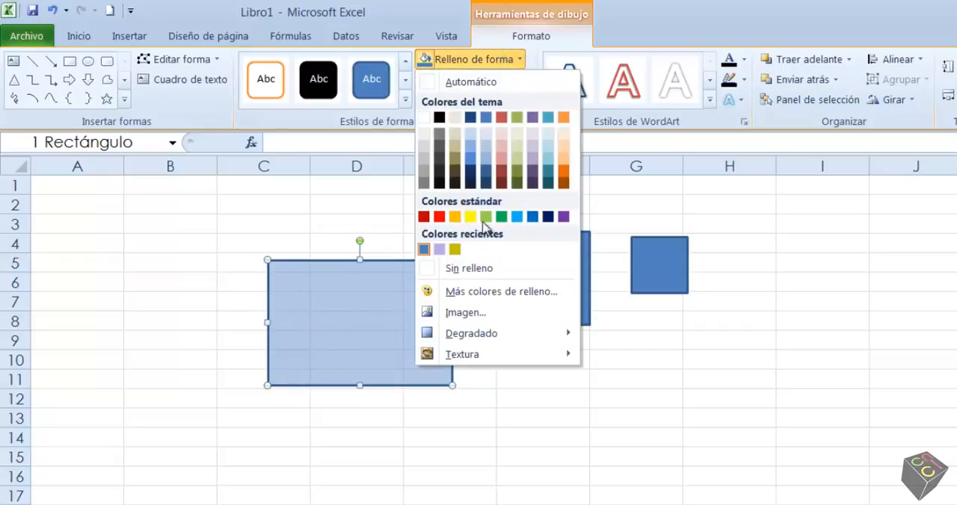
{"action": "left_click", "coordinate": [523, 291]}
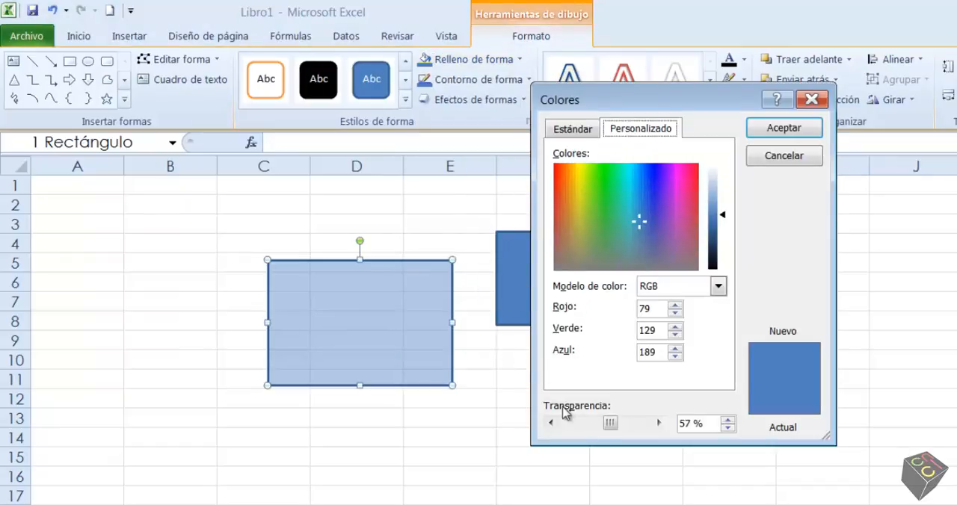
{"action": "left_click_drag", "start_coordinate": [609, 426], "coordinate": [555, 425]}
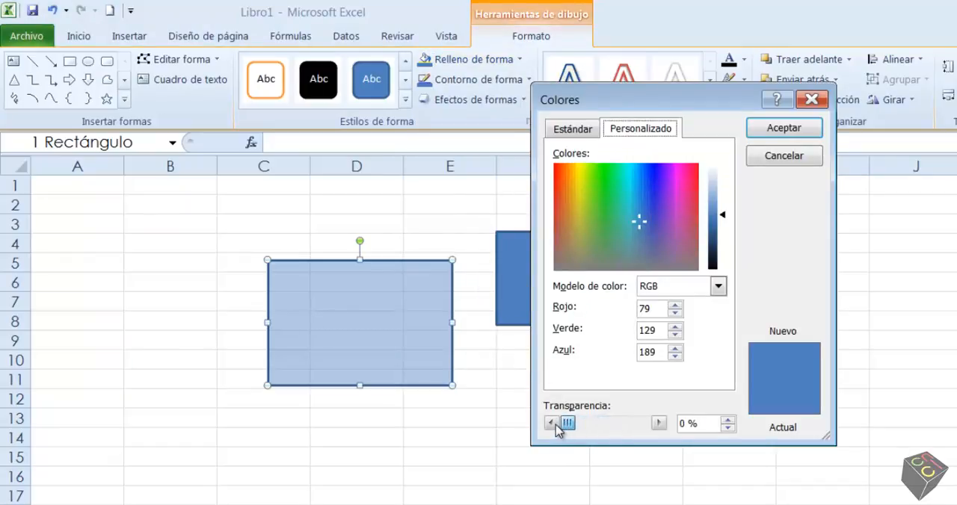
{"action": "left_click", "coordinate": [785, 132]}
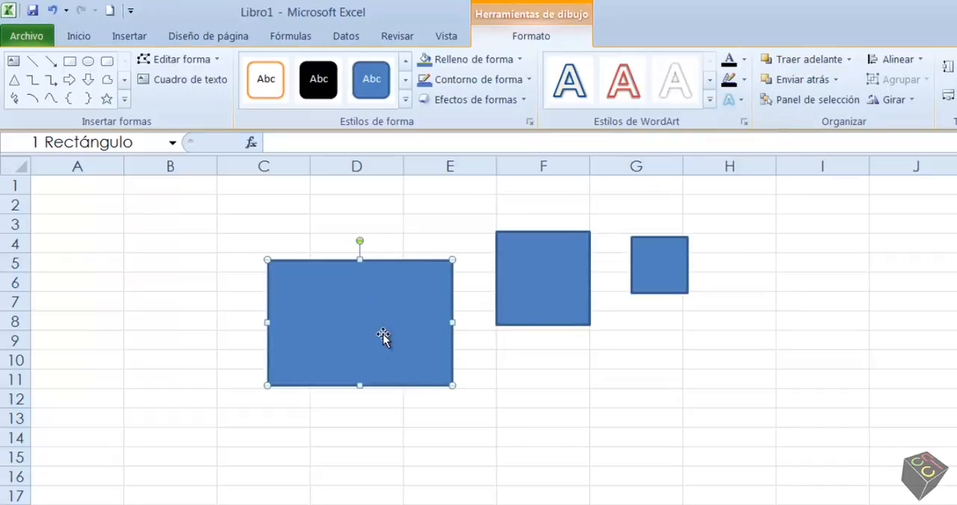
{"action": "left_click_drag", "start_coordinate": [383, 334], "coordinate": [346, 300]}
{"action": "left_click", "coordinate": [410, 382]}
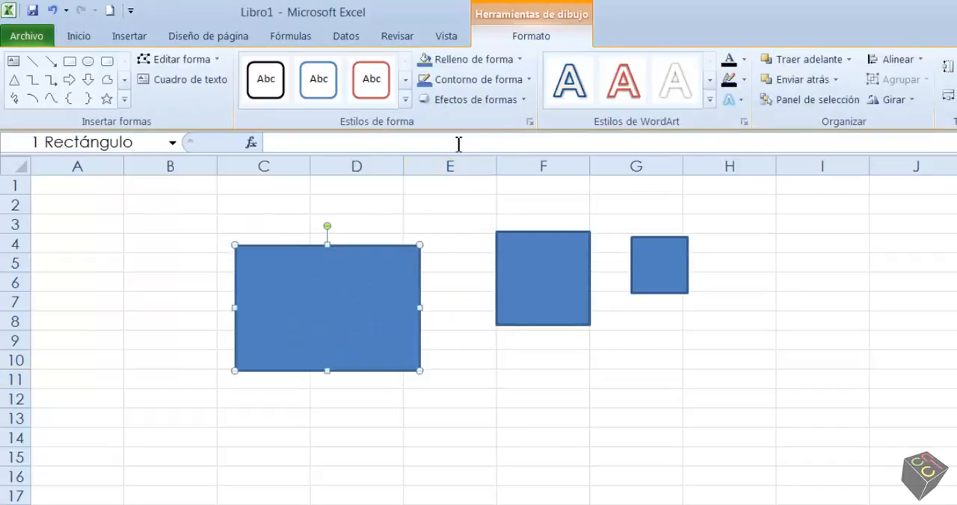
Step: Give the large rectangle a 6 pt outline in standard red
{"action": "left_click", "coordinate": [521, 81]}
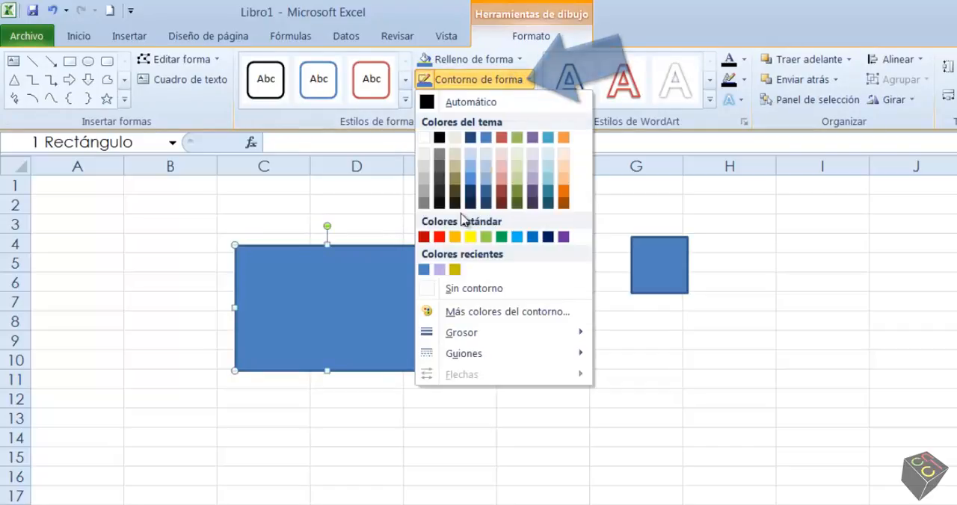
{"action": "mouse_move", "coordinate": [459, 336]}
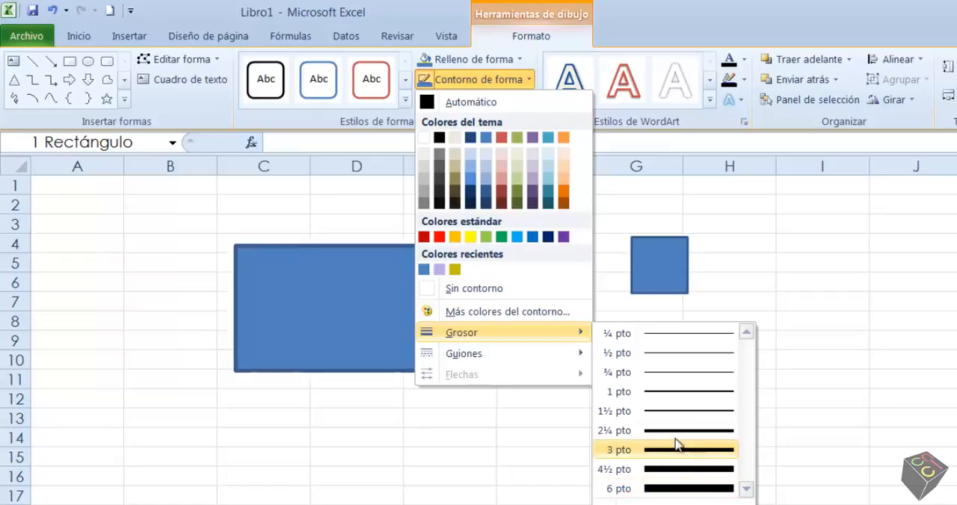
{"action": "left_click", "coordinate": [666, 485]}
{"action": "left_click", "coordinate": [479, 81]}
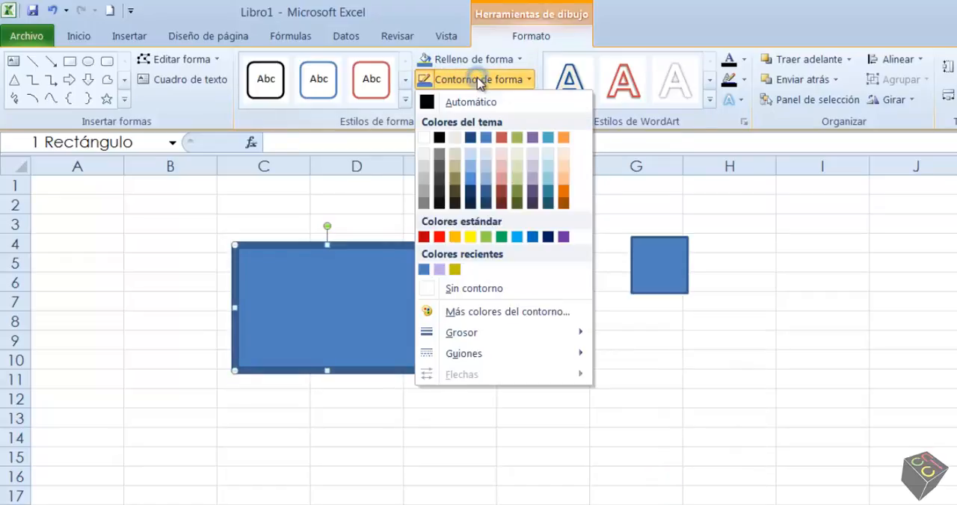
{"action": "left_click", "coordinate": [441, 238]}
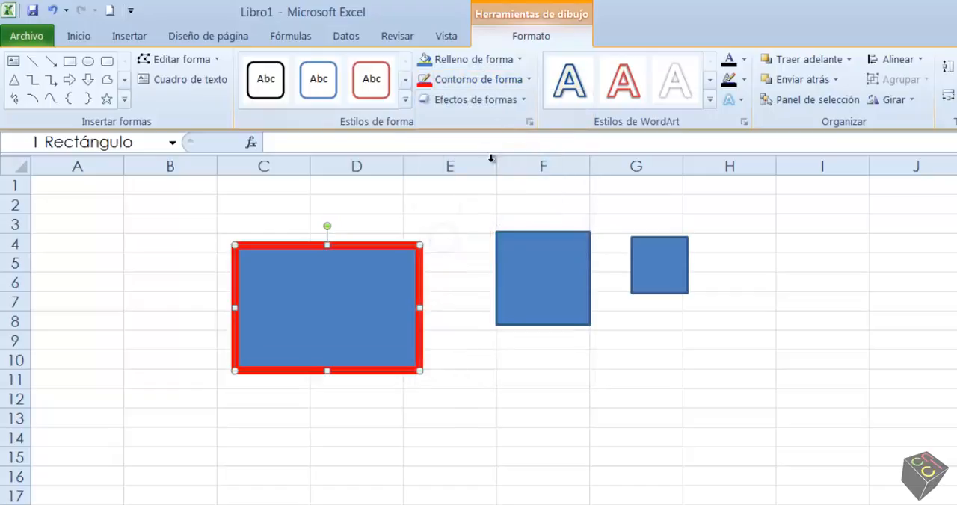
{"action": "left_click", "coordinate": [493, 81]}
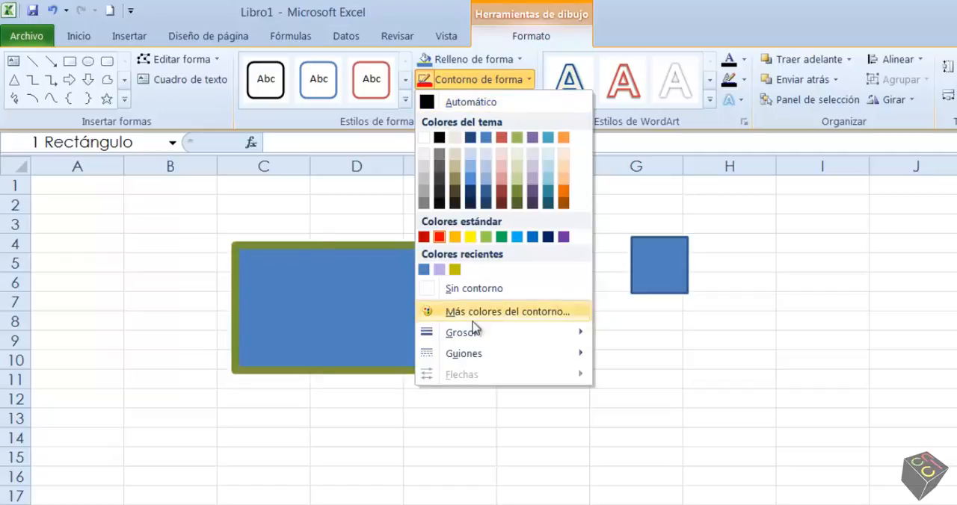
{"action": "mouse_move", "coordinate": [465, 355]}
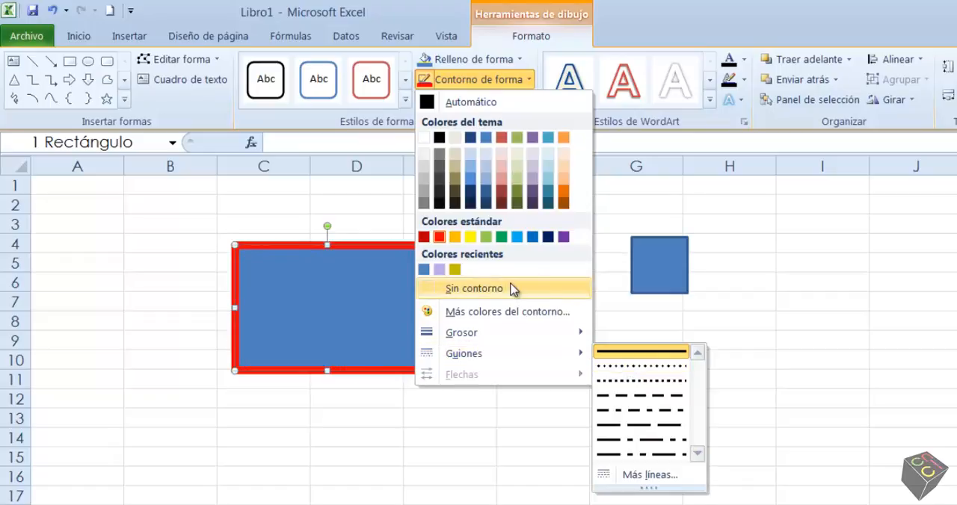
{"action": "left_click", "coordinate": [482, 81]}
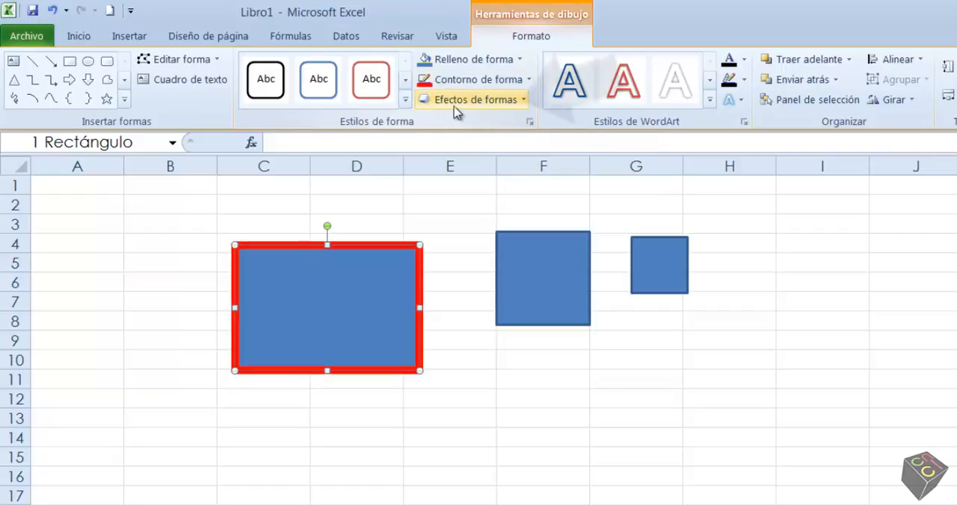
Step: Preview the shape effect categories on the large rectangle and apply the first 3D rotation in the third row of Perspectiva
{"action": "left_click", "coordinate": [516, 104]}
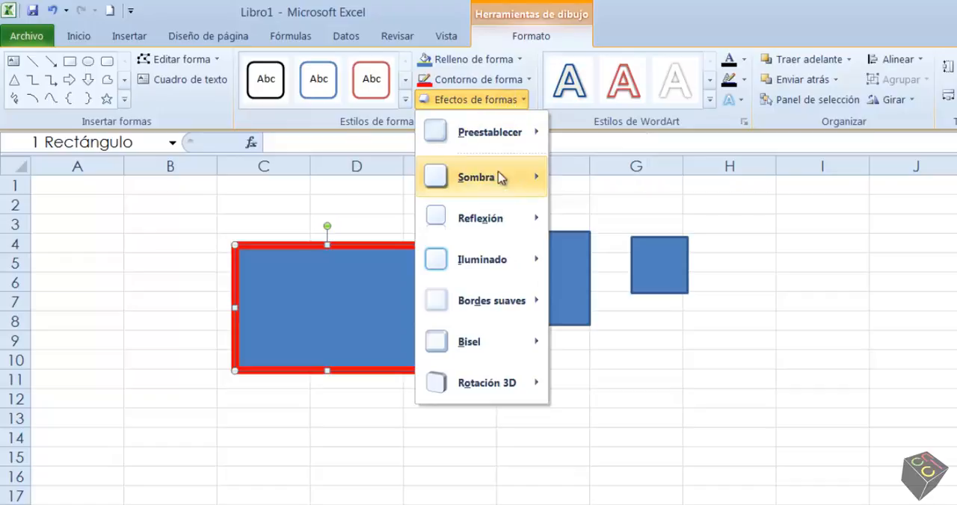
{"action": "mouse_move", "coordinate": [499, 188]}
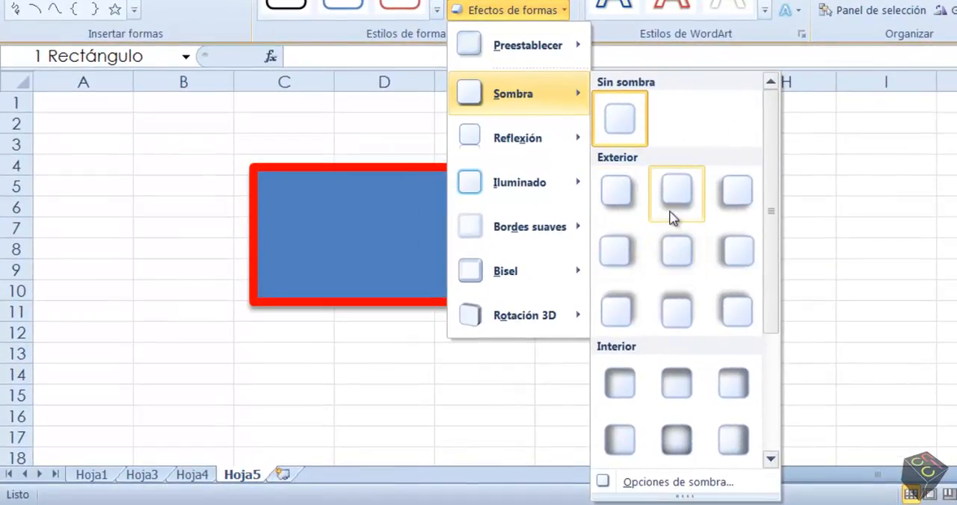
{"action": "mouse_move", "coordinate": [546, 143]}
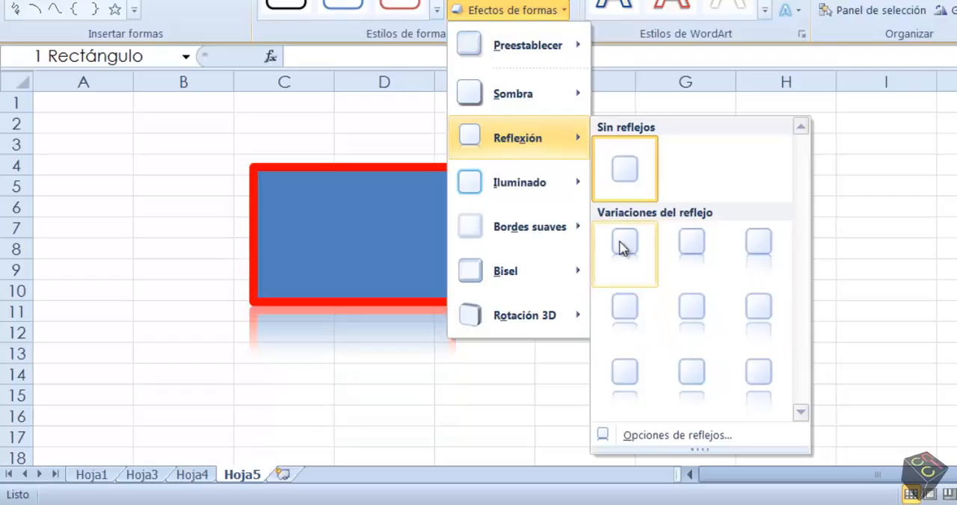
{"action": "mouse_move", "coordinate": [511, 185]}
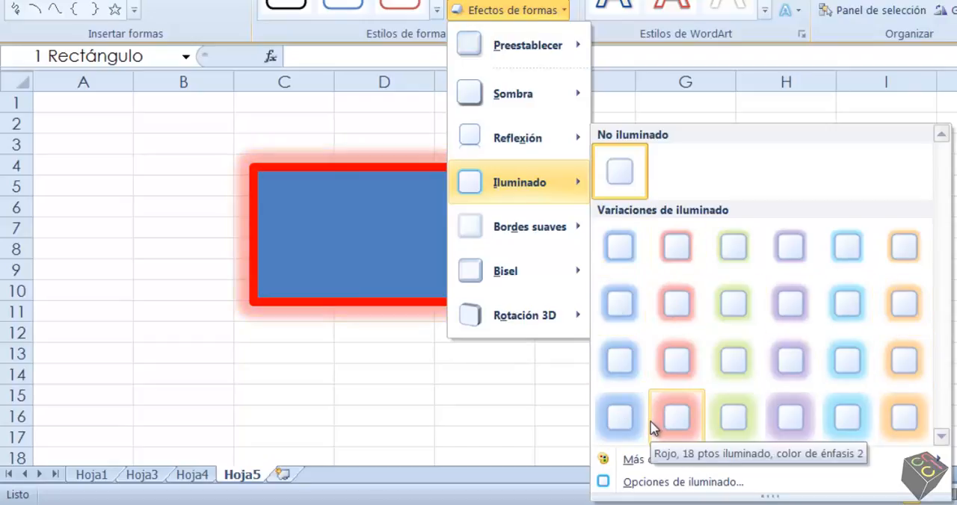
{"action": "mouse_move", "coordinate": [501, 226]}
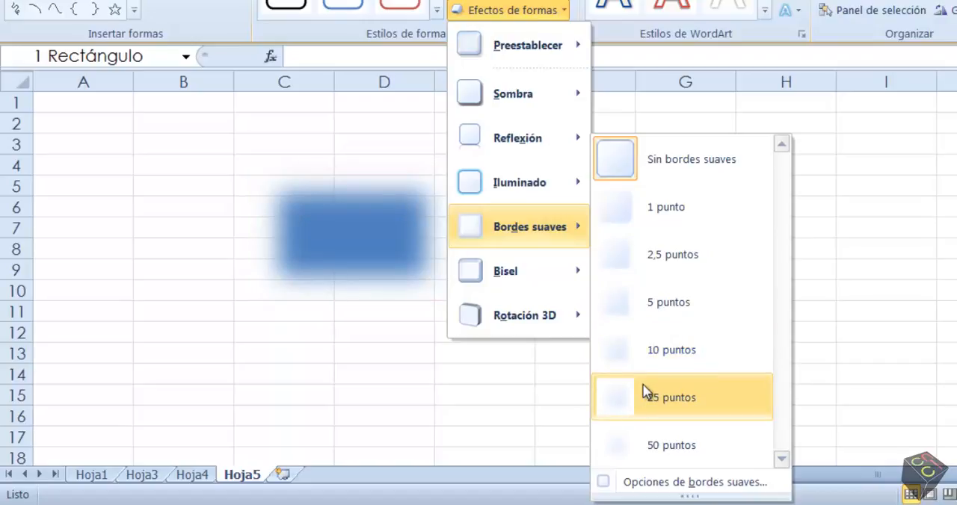
{"action": "mouse_move", "coordinate": [513, 283]}
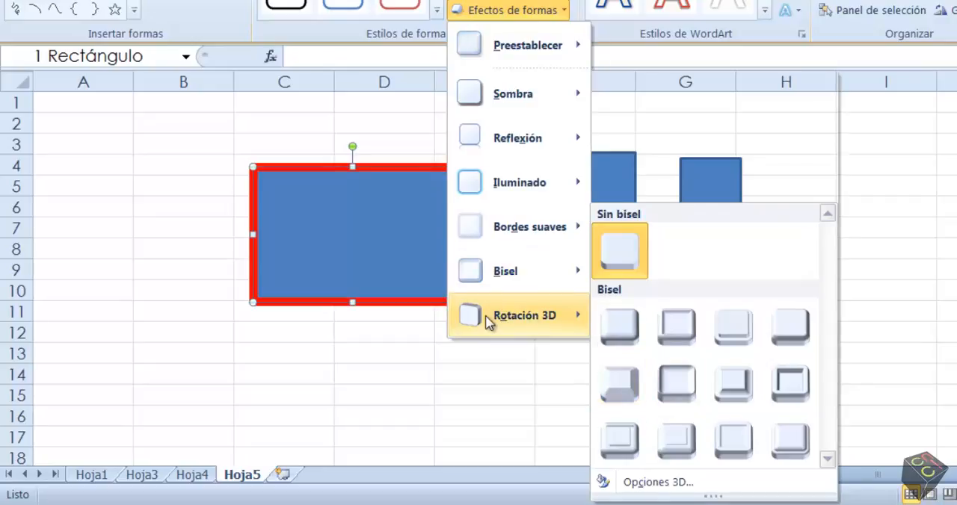
{"action": "mouse_move", "coordinate": [485, 316]}
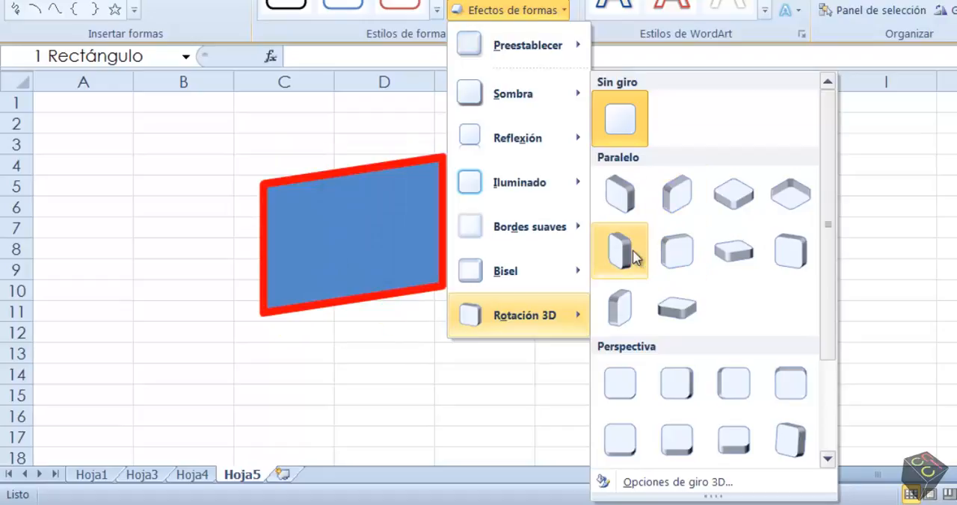
{"action": "left_click_drag", "start_coordinate": [829, 320], "coordinate": [827, 420]}
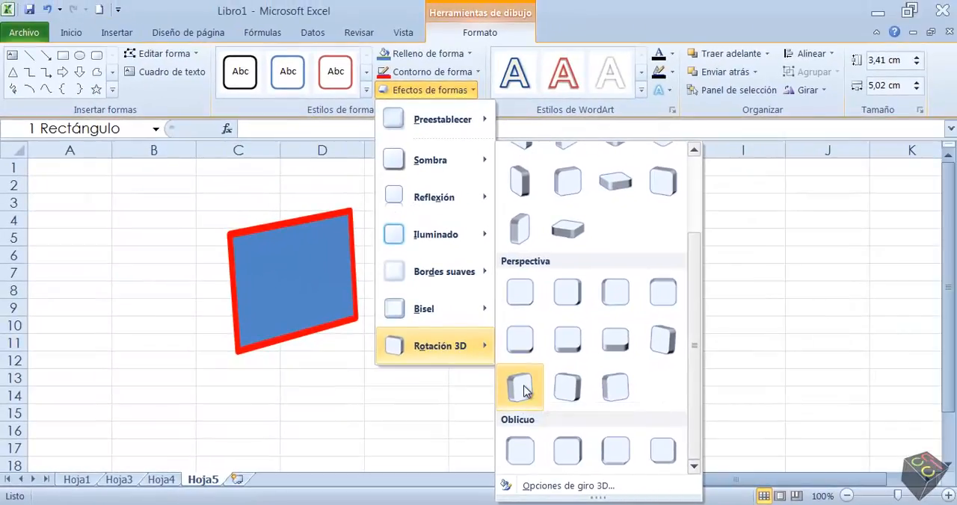
{"action": "left_click", "coordinate": [524, 389]}
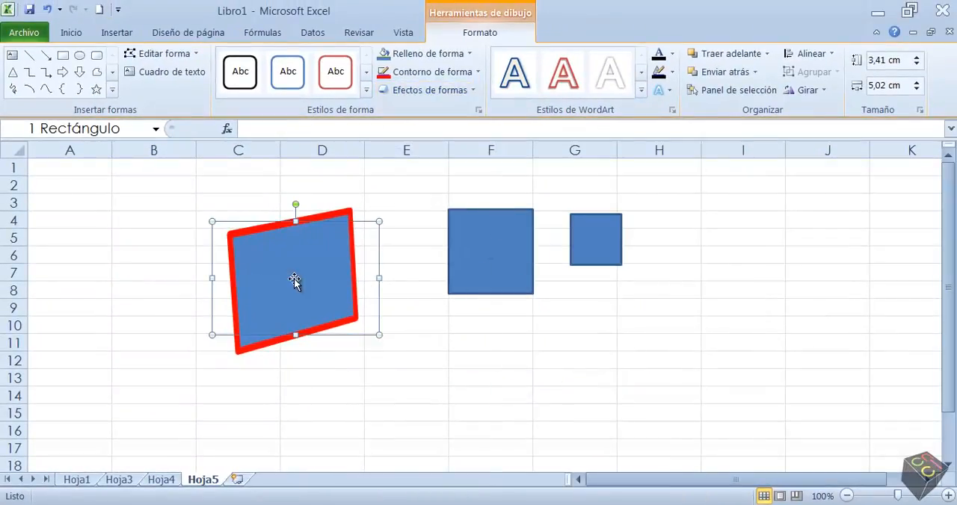
Step: Add the first reflection variation to the rotated large rectangle and deselect it
{"action": "left_click", "coordinate": [451, 90]}
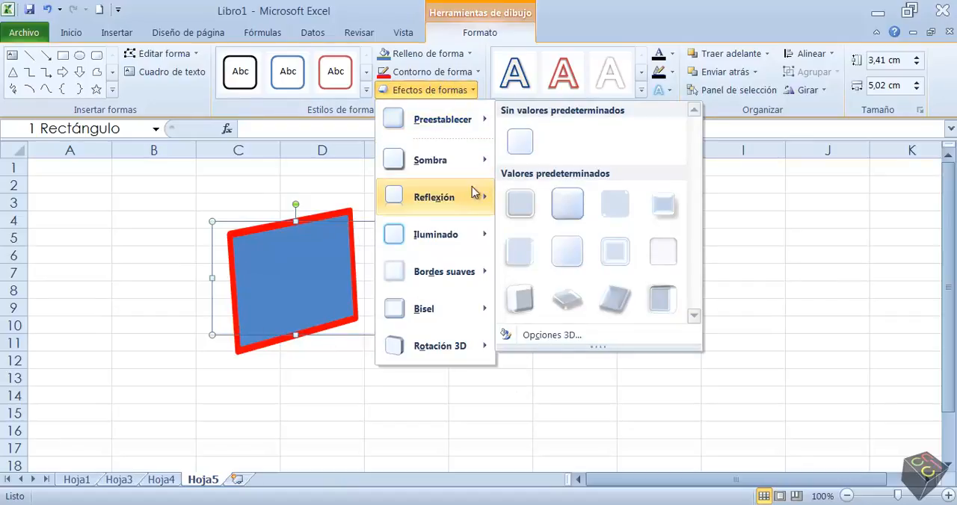
{"action": "mouse_move", "coordinate": [471, 202]}
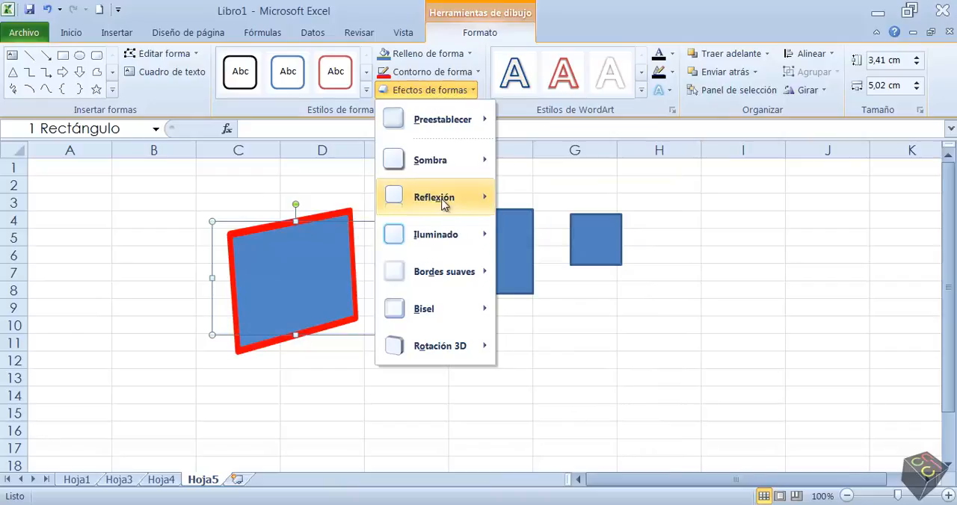
{"action": "left_click", "coordinate": [524, 286]}
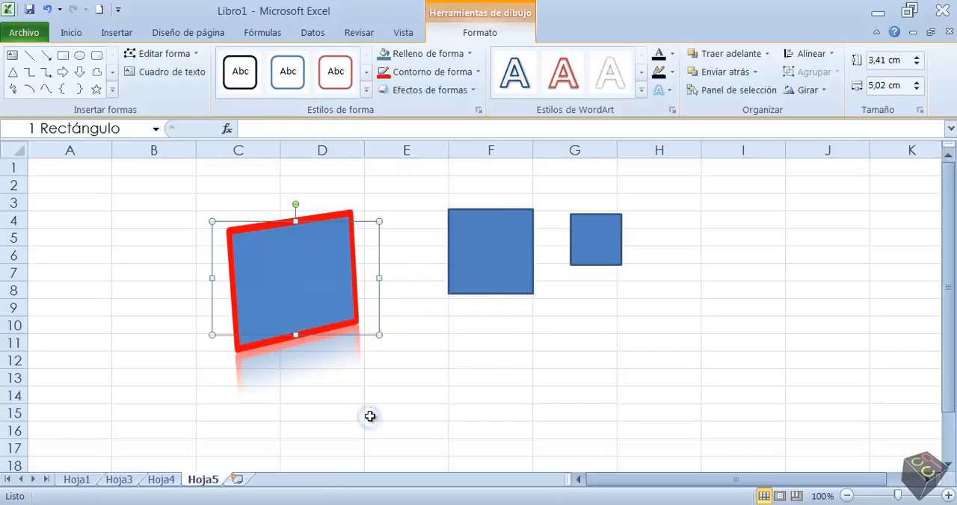
{"action": "left_click", "coordinate": [459, 410]}
{"action": "left_click", "coordinate": [277, 277]}
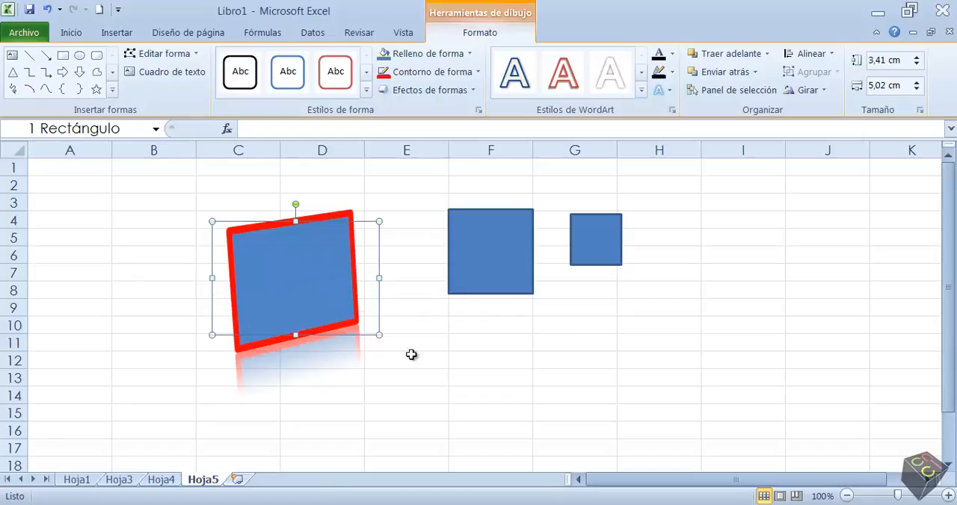
{"action": "left_click", "coordinate": [438, 380]}
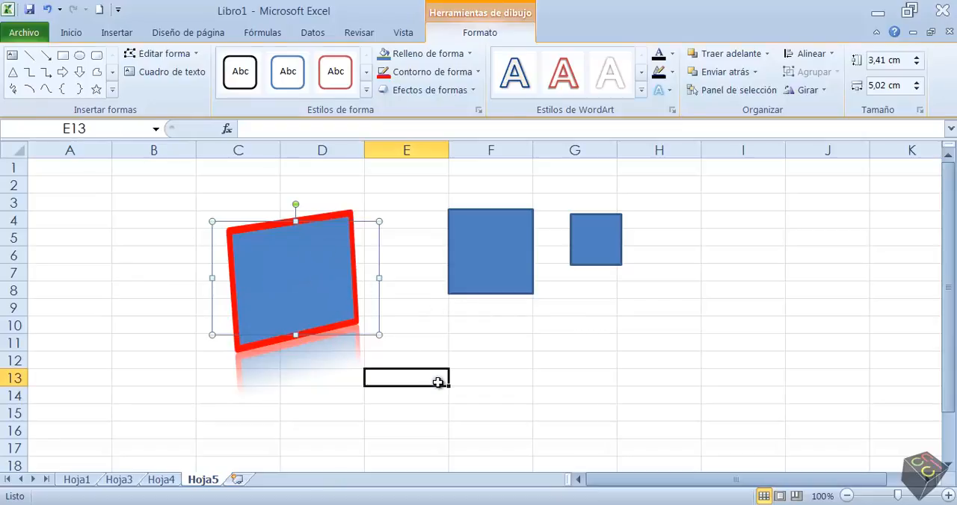
Step: Write the text "Cuadrado" inside the rotated large rectangle
{"action": "left_click", "coordinate": [314, 303]}
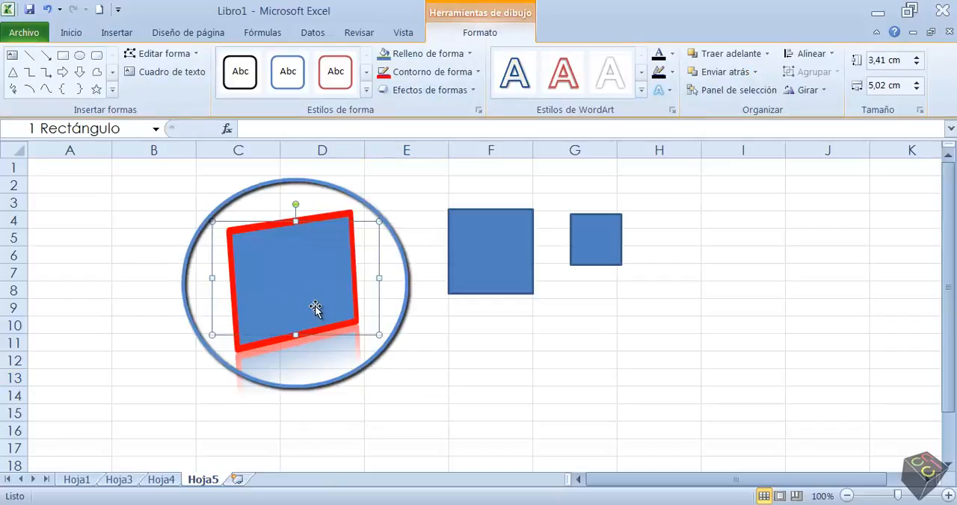
{"action": "type", "text": "Cuadrado"}
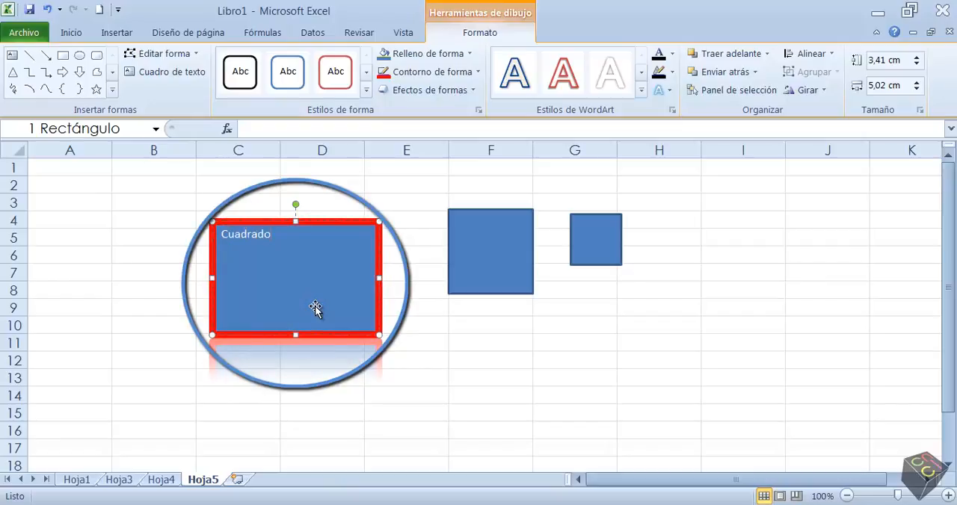
{"action": "left_click", "coordinate": [475, 343]}
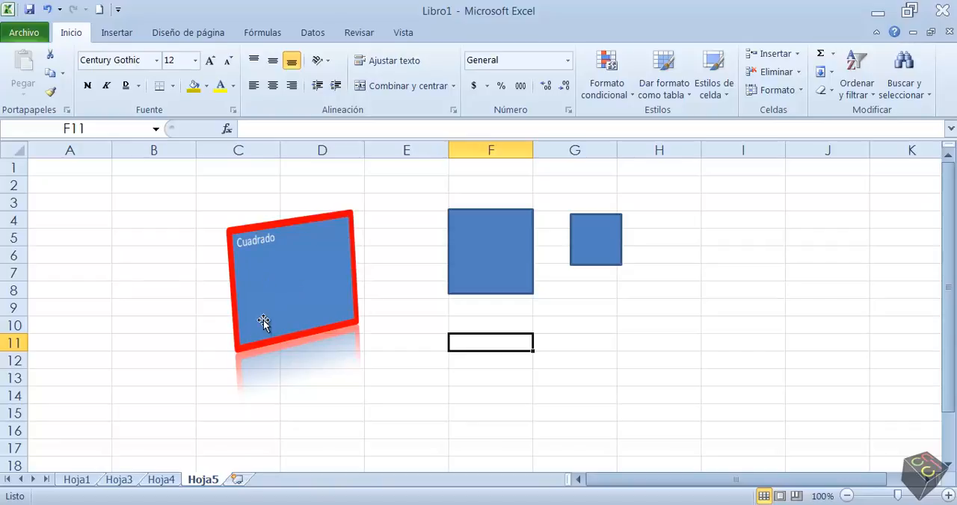
Step: Replace the text inside the rotated large rectangle with "Rectángulo"
{"action": "left_click", "coordinate": [281, 293]}
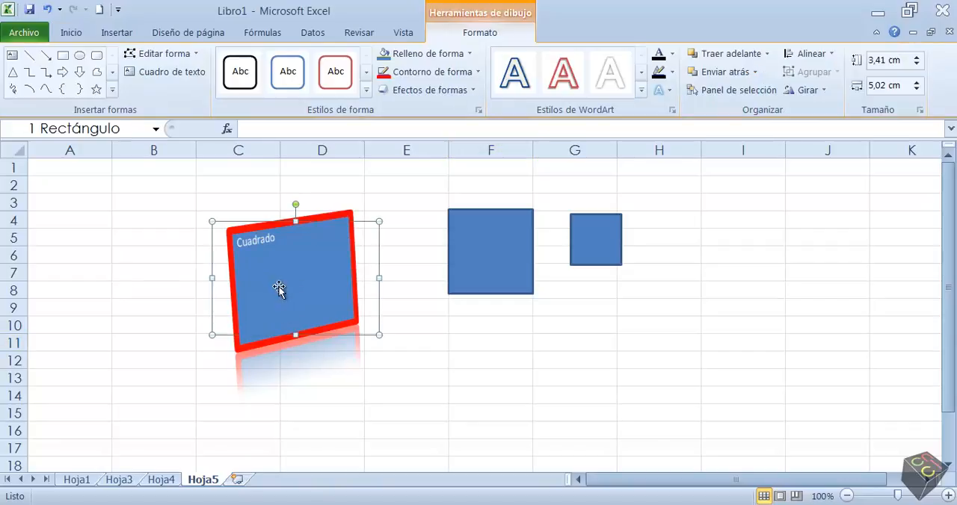
{"action": "double_click", "coordinate": [266, 241]}
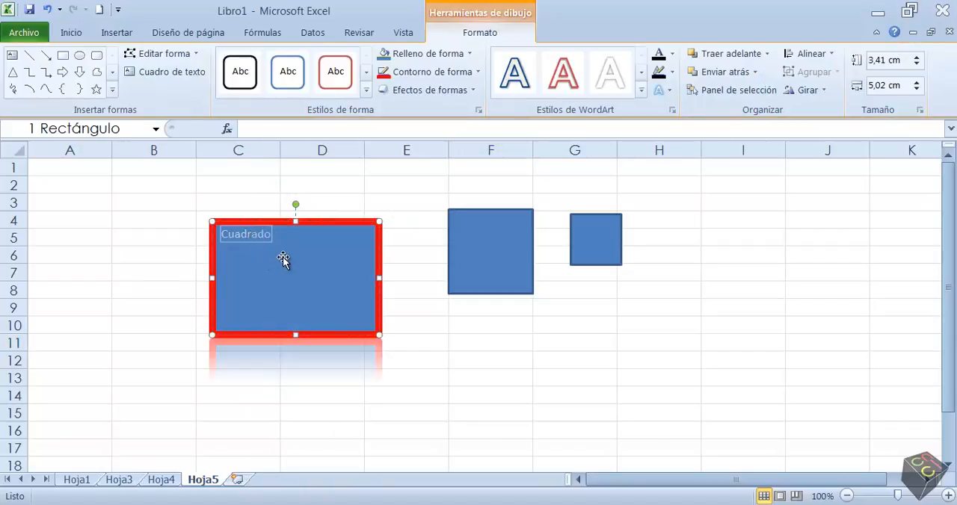
{"action": "type", "text": "Rectángulo"}
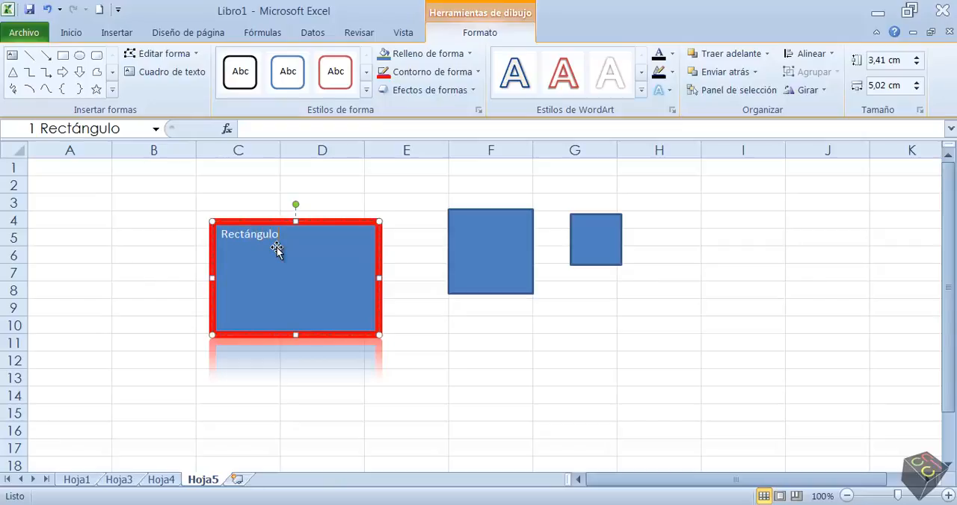
{"action": "scroll", "coordinate": [410, 373], "scroll_direction": "down", "scroll_amount": 6}
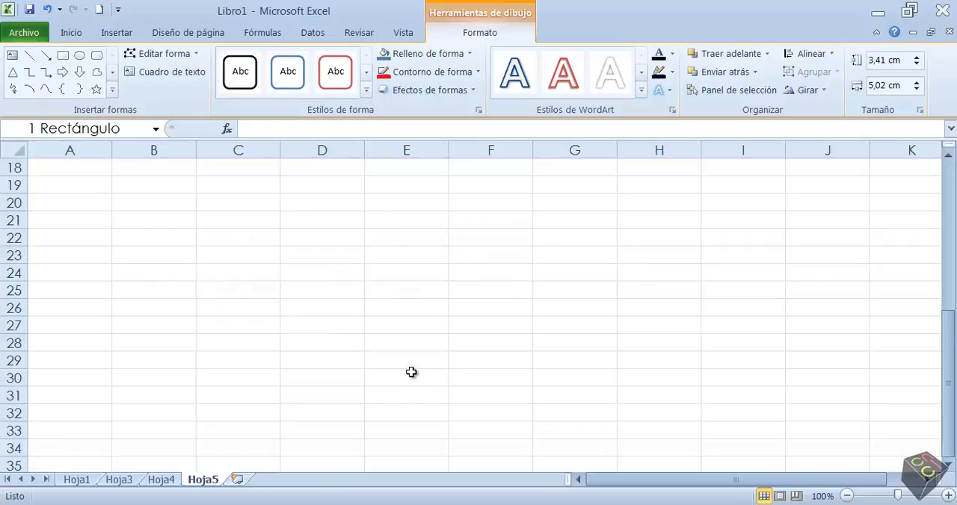
{"action": "left_click", "coordinate": [410, 373]}
{"action": "scroll", "coordinate": [220, 339], "scroll_direction": "up", "scroll_amount": 3}
{"action": "scroll", "coordinate": [220, 339], "scroll_direction": "up", "scroll_amount": 3}
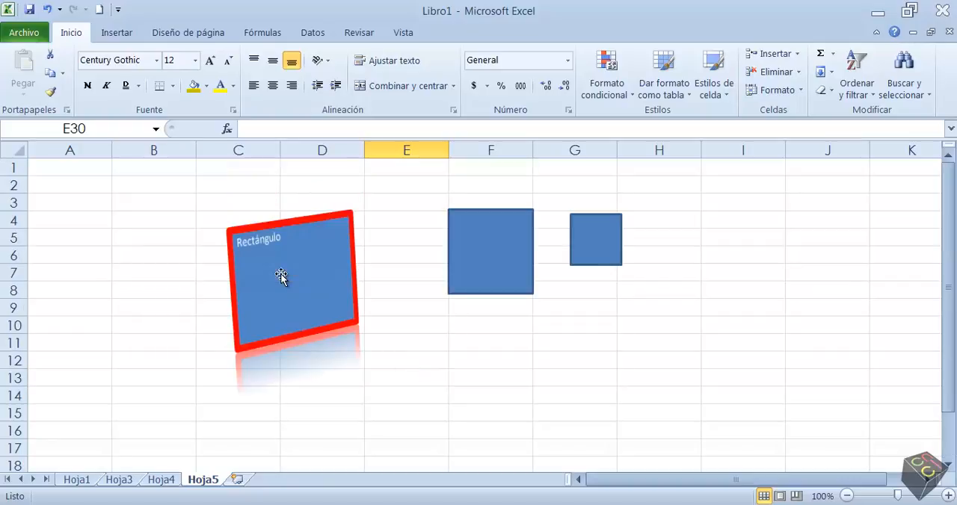
Step: Write the text "Cuadro" inside the default-size square in column F
{"action": "left_click", "coordinate": [144, 288]}
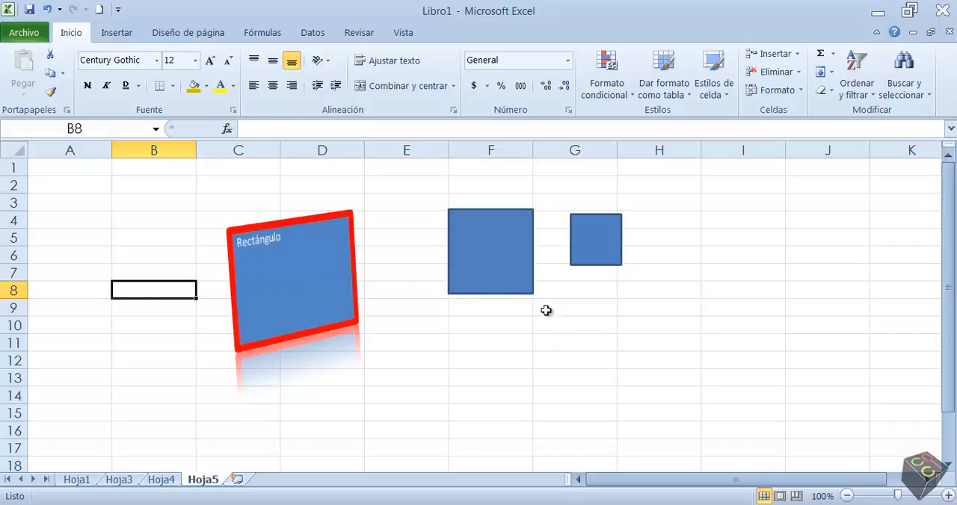
{"action": "left_click", "coordinate": [496, 254]}
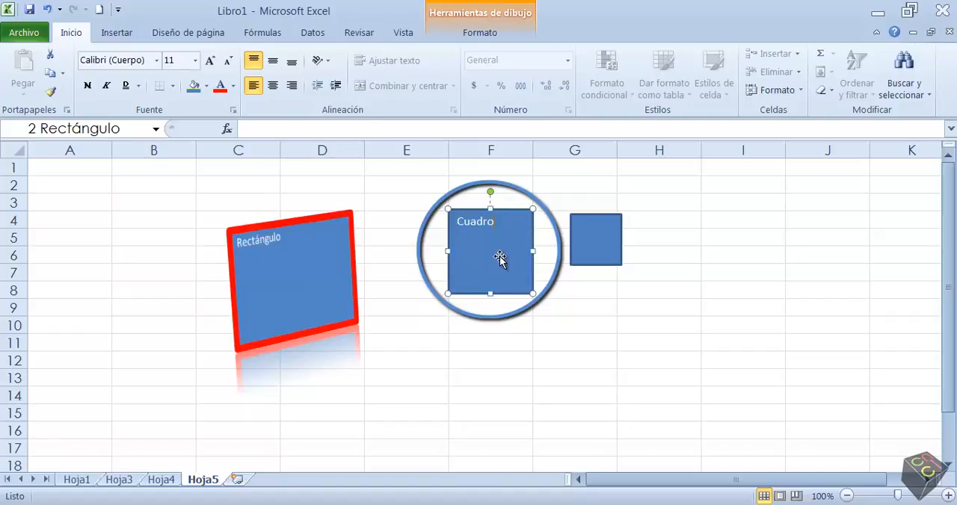
{"action": "left_click", "coordinate": [477, 344]}
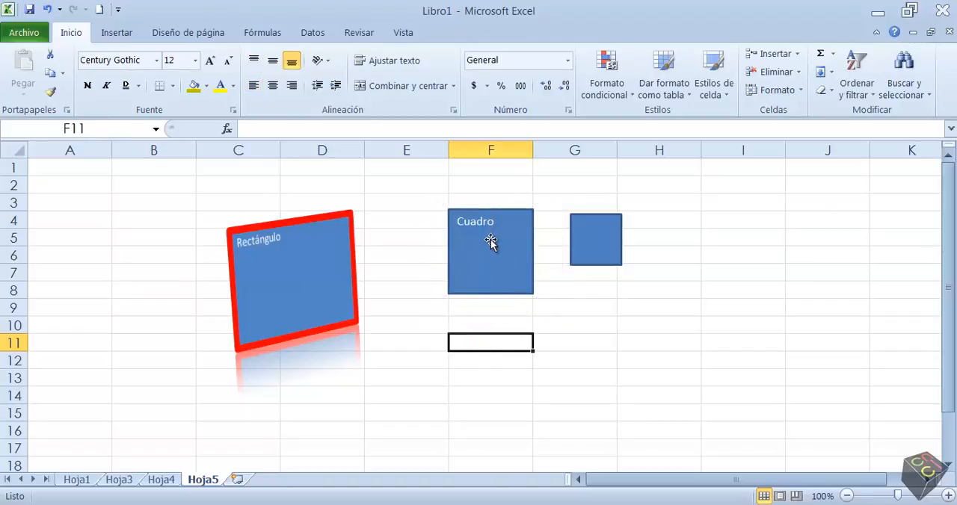
Step: Set the text fill of the "Cuadro" square to the standard yellow colour
{"action": "left_click", "coordinate": [508, 255]}
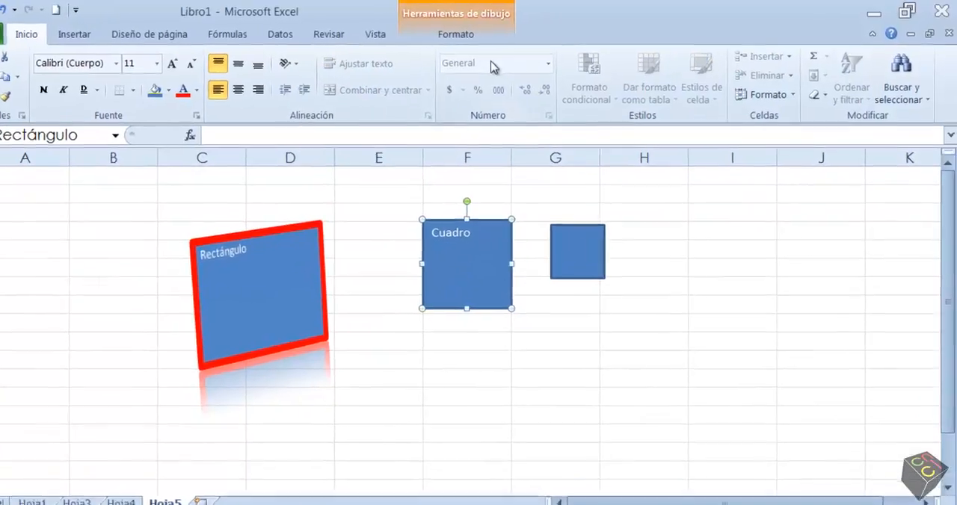
{"action": "left_click", "coordinate": [471, 30]}
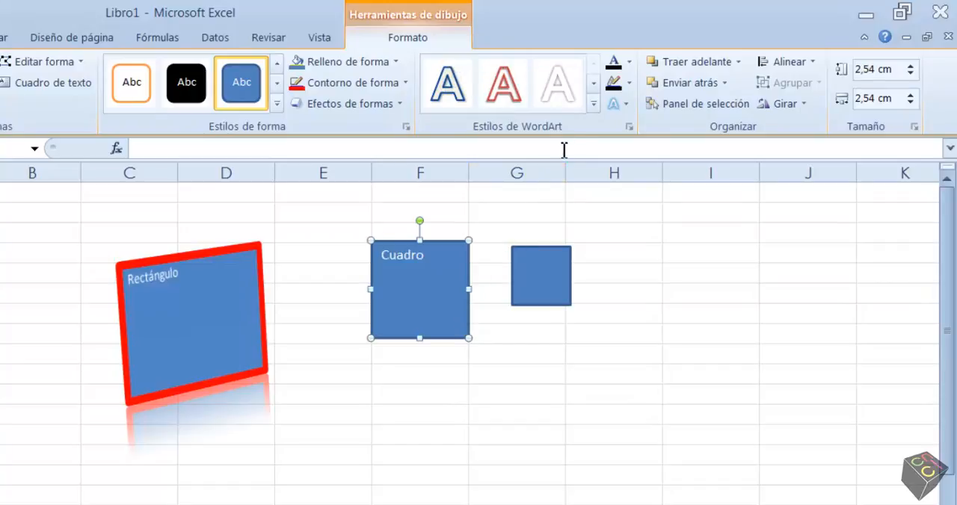
{"action": "left_click", "coordinate": [629, 61]}
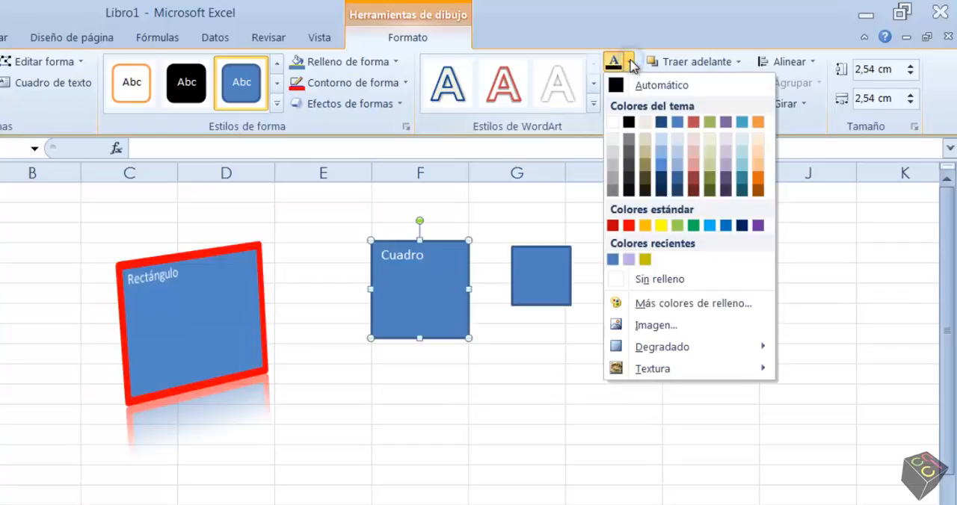
{"action": "left_click", "coordinate": [661, 225]}
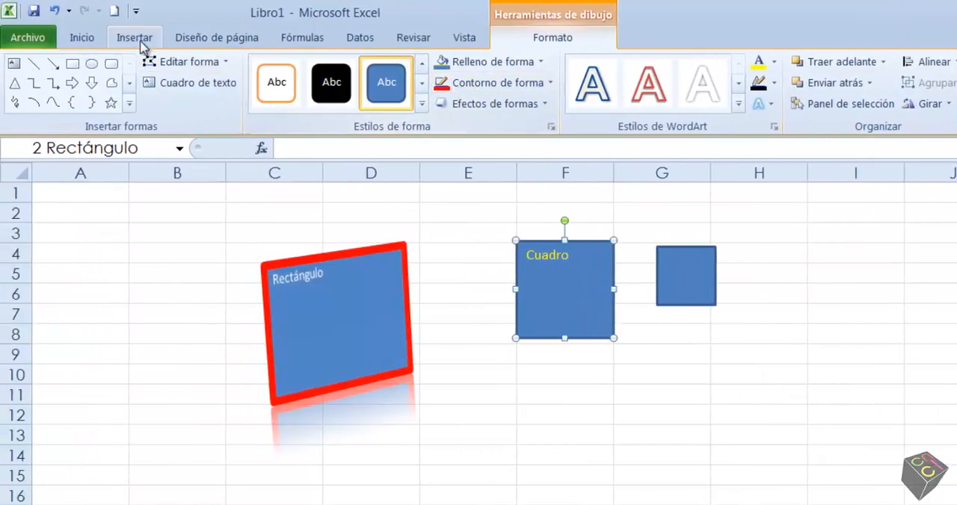
Step: Increase the font size of the "Cuadro" text to 18
{"action": "left_click", "coordinate": [86, 39]}
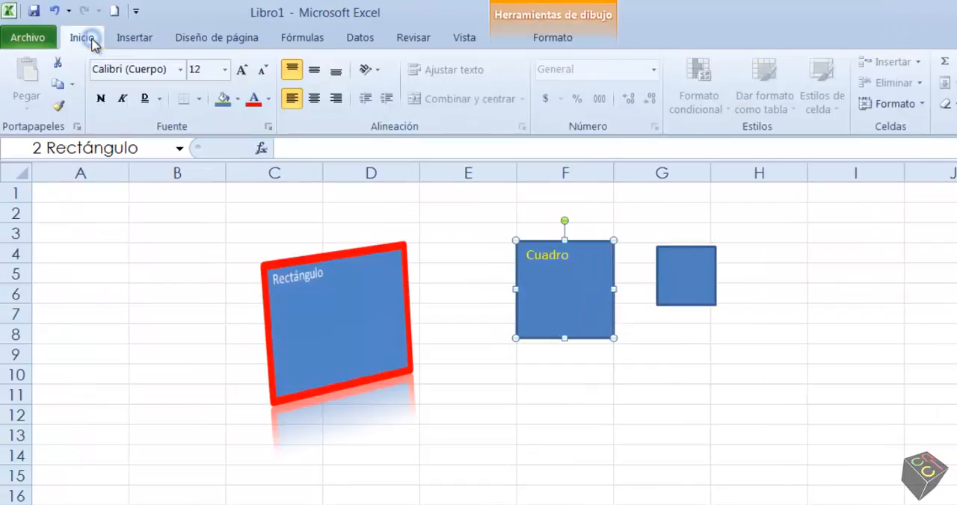
{"action": "left_click", "coordinate": [241, 71]}
{"action": "left_click", "coordinate": [240, 70]}
{"action": "left_click", "coordinate": [240, 70]}
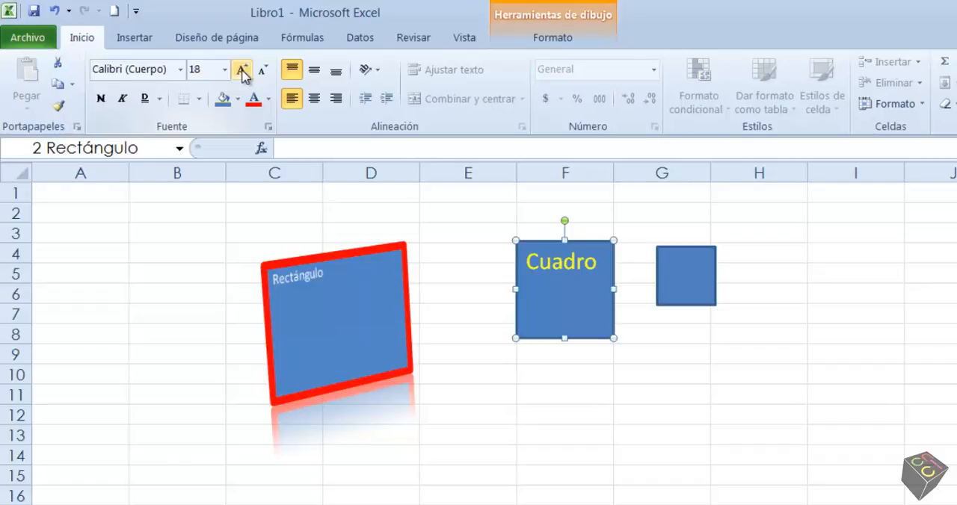
Step: Give the "Cuadro" text a standard red outline with a ½ pt thickness
{"action": "left_click", "coordinate": [525, 38]}
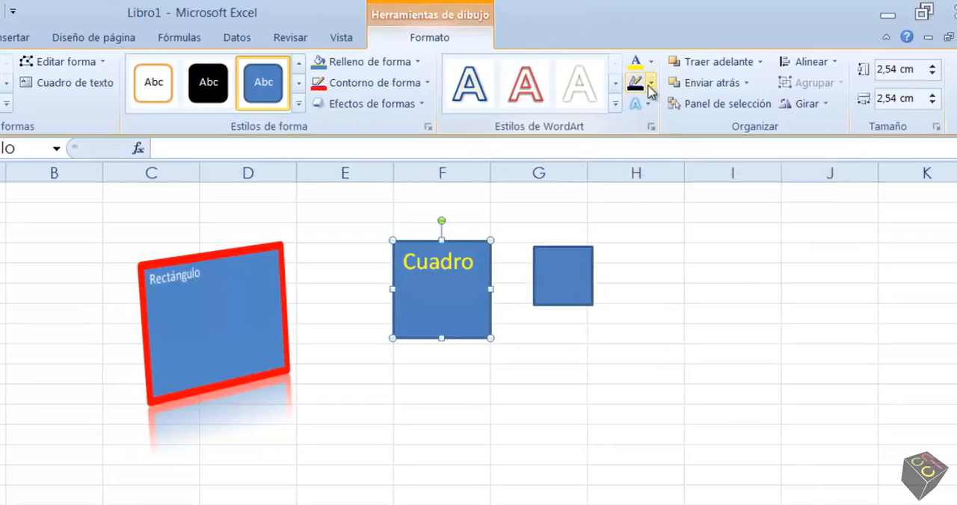
{"action": "left_click", "coordinate": [651, 90]}
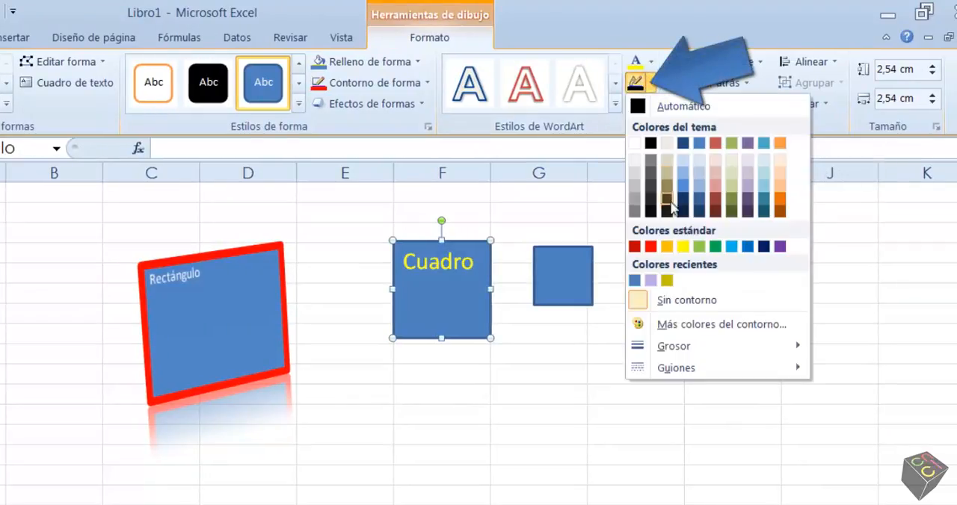
{"action": "left_click", "coordinate": [652, 247]}
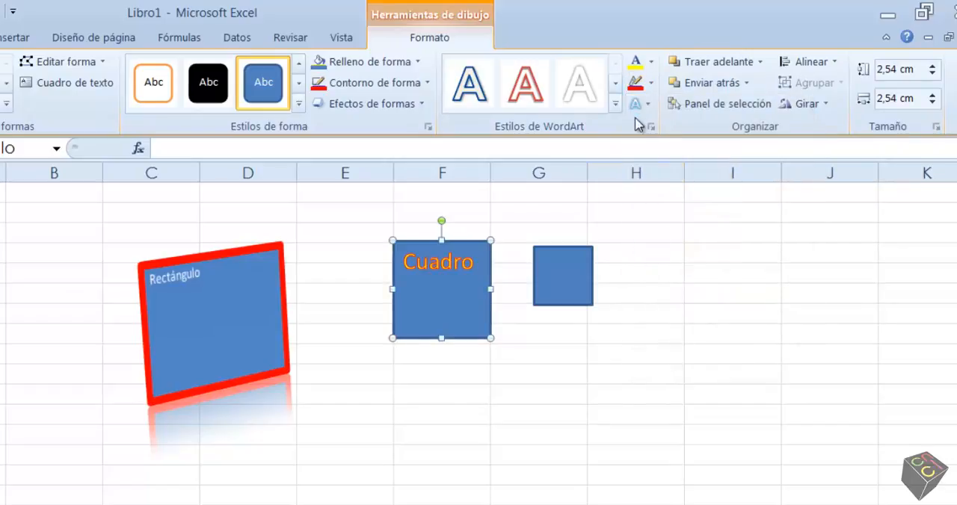
{"action": "left_click", "coordinate": [653, 85]}
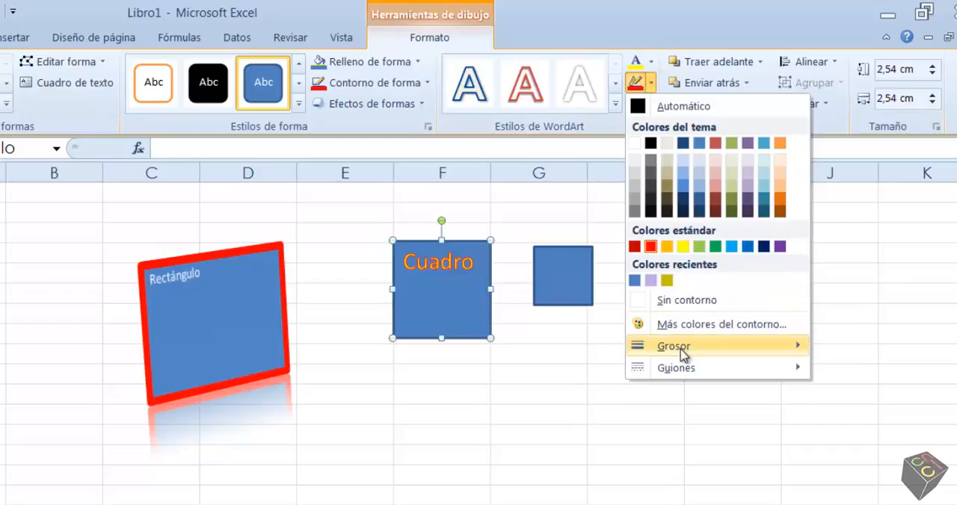
{"action": "mouse_move", "coordinate": [683, 348]}
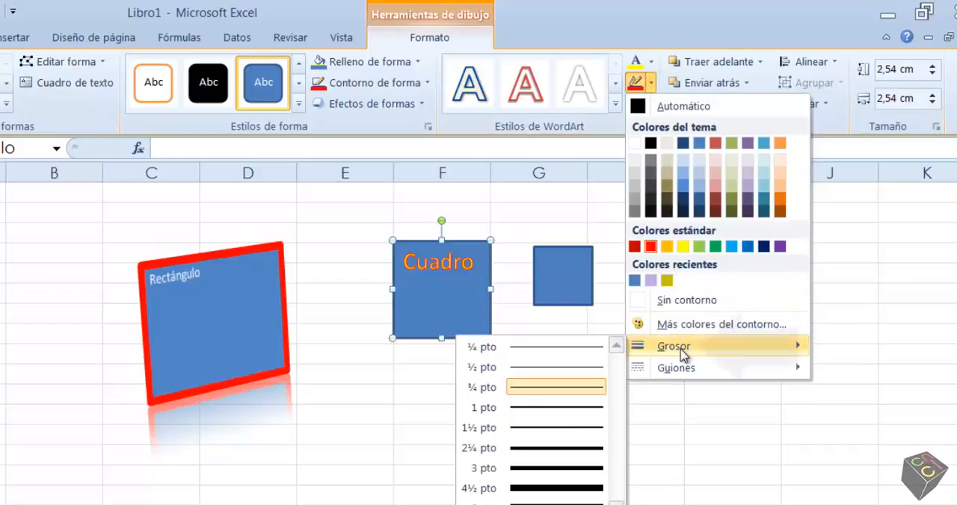
{"action": "left_click", "coordinate": [544, 368]}
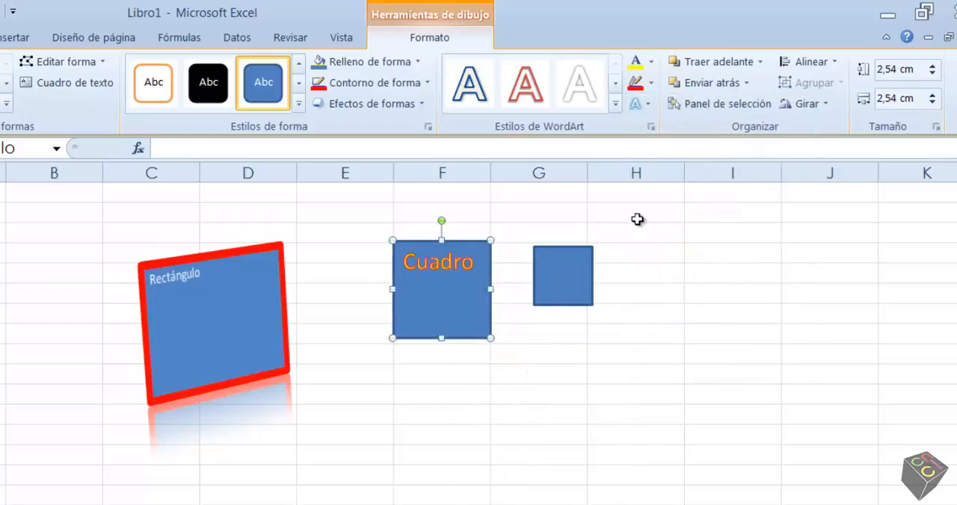
Step: Apply the largest orange glow variation to the "Cuadro" text and deselect the square
{"action": "left_click", "coordinate": [640, 104]}
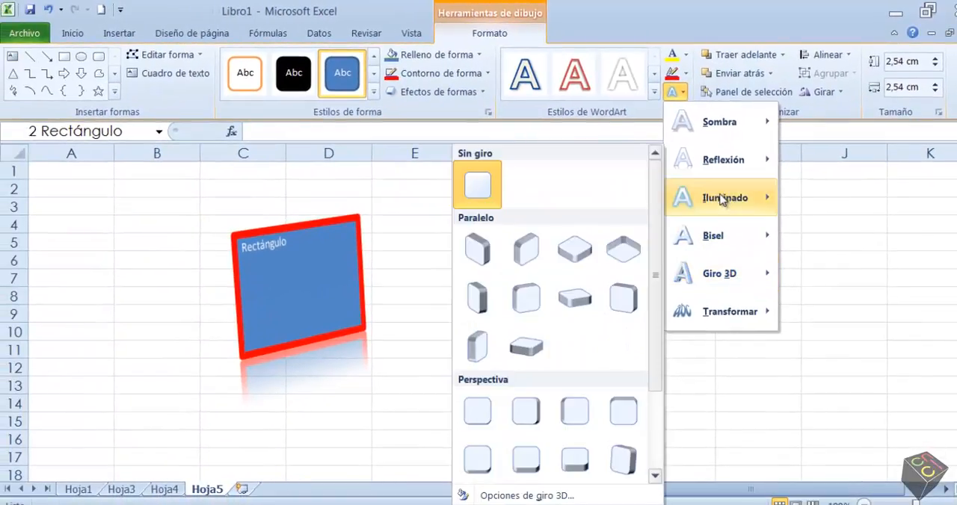
{"action": "mouse_move", "coordinate": [722, 200]}
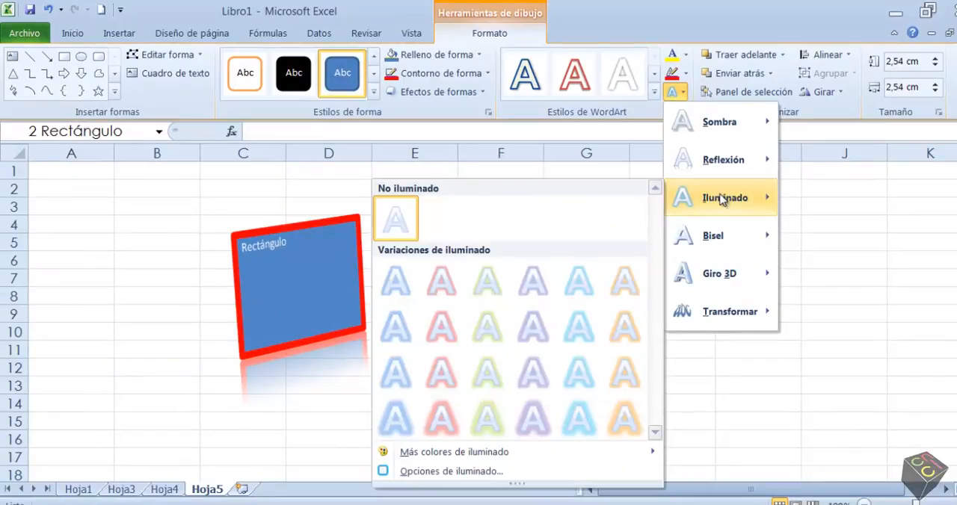
{"action": "left_click", "coordinate": [625, 417]}
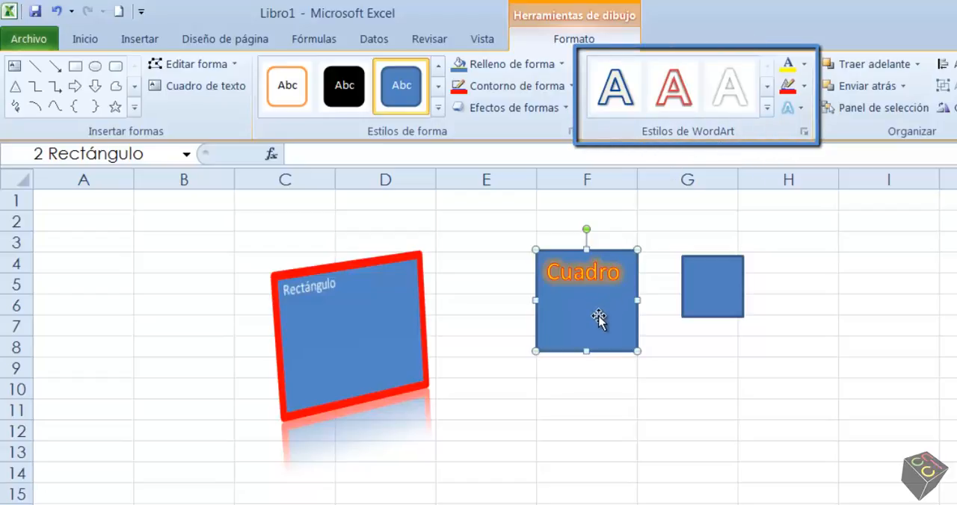
{"action": "left_click", "coordinate": [718, 368]}
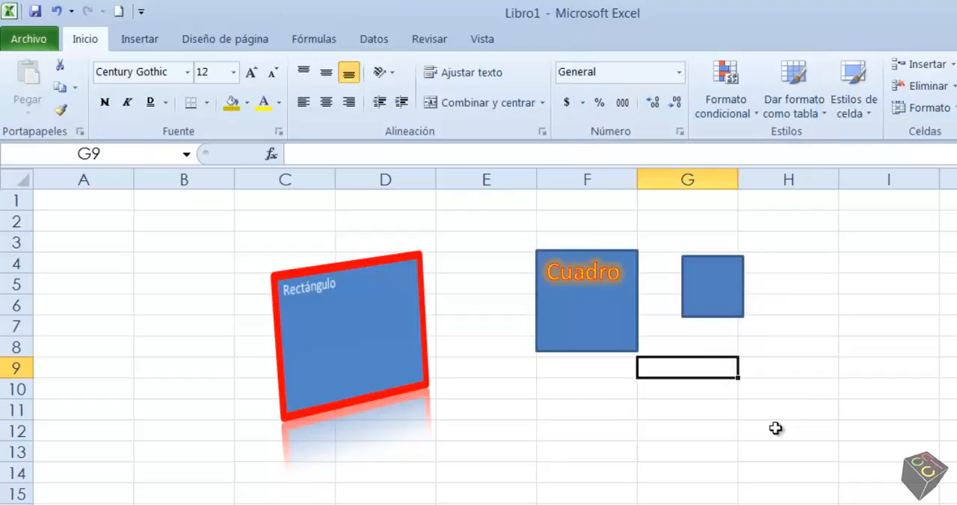
Step: Move the small empty square over to column H and enlarge it proportionally to about 4.55 cm by 4.55 cm
{"action": "left_click_drag", "start_coordinate": [726, 293], "coordinate": [765, 291]}
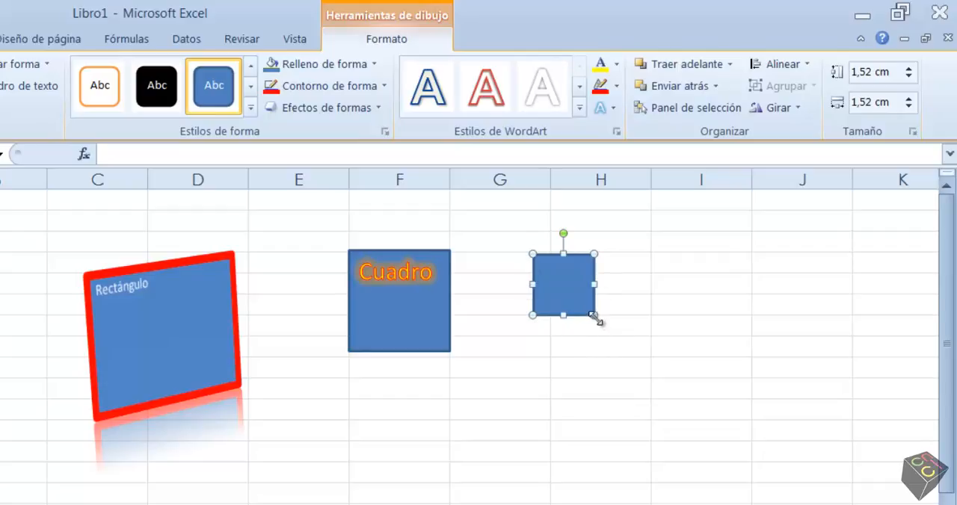
{"action": "left_click_drag", "start_coordinate": [594, 315], "coordinate": [715, 415]}
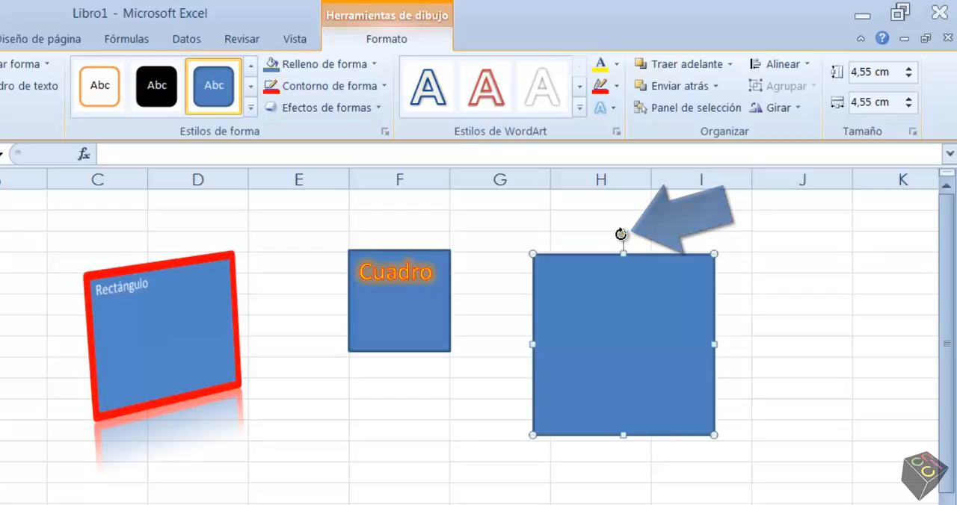
Step: Rotate the enlarged empty square clockwise by 45° into an upright diamond, undoing the first uneven rotation, and keep it selected
{"action": "mouse_move", "coordinate": [625, 237]}
{"action": "left_mouse_down"}
{"action": "mouse_move", "coordinate": [669, 252]}
{"action": "mouse_move", "coordinate": [688, 286]}
{"action": "mouse_move", "coordinate": [685, 336]}
{"action": "mouse_move", "coordinate": [686, 293]}
{"action": "mouse_move", "coordinate": [633, 271]}
{"action": "mouse_move", "coordinate": [580, 284]}
{"action": "mouse_move", "coordinate": [558, 316]}
{"action": "mouse_move", "coordinate": [576, 284]}
{"action": "mouse_move", "coordinate": [626, 291]}
{"action": "mouse_move", "coordinate": [639, 330]}
{"action": "left_mouse_up"}
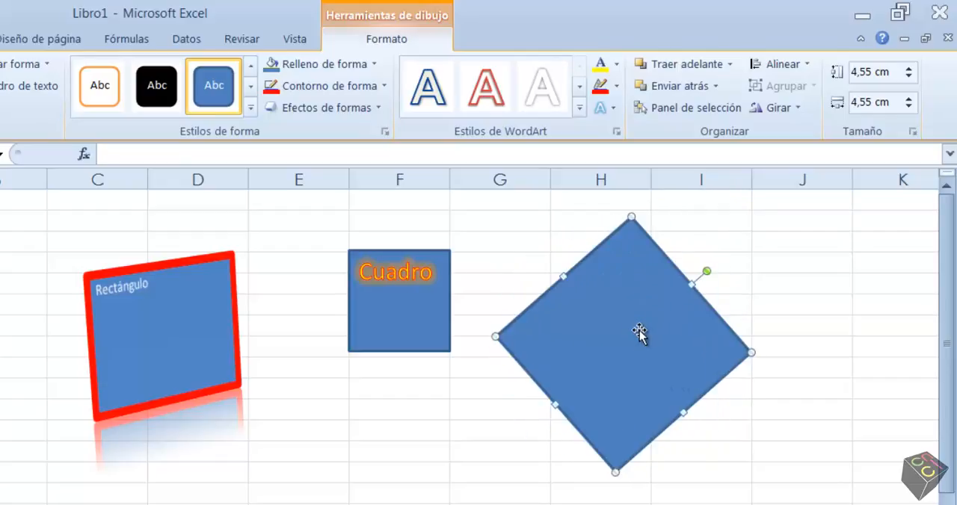
{"action": "key", "text": "ctrl+z"}
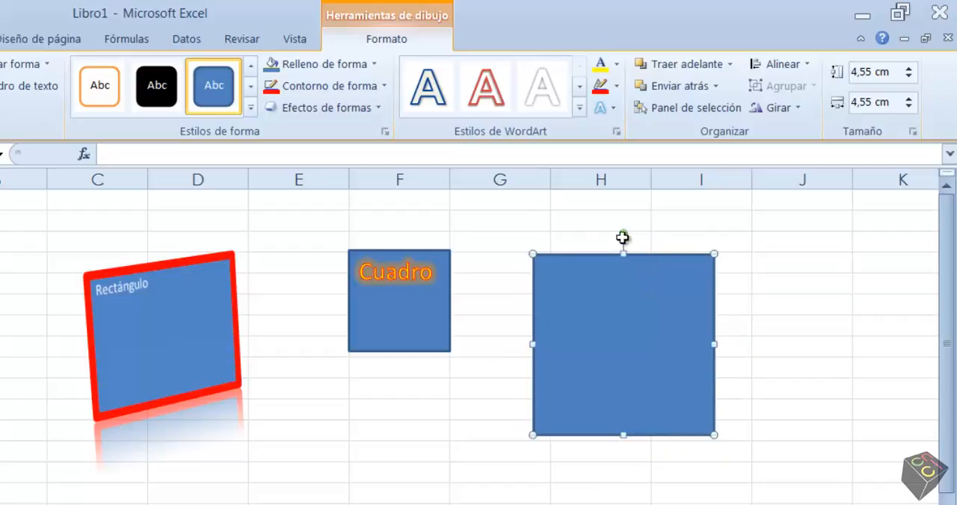
{"action": "left_click_drag", "start_coordinate": [631, 233], "coordinate": [681, 302]}
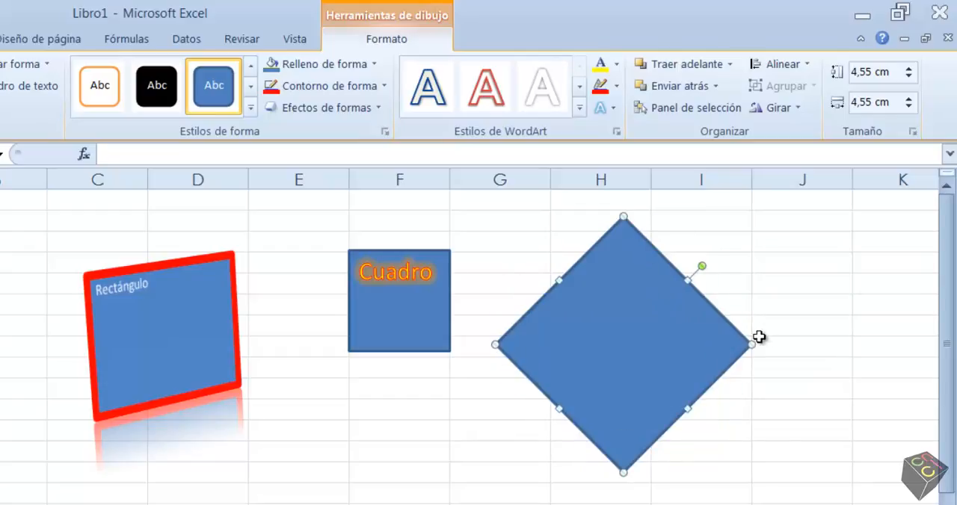
{"action": "left_click", "coordinate": [750, 428]}
{"action": "left_click", "coordinate": [663, 365]}
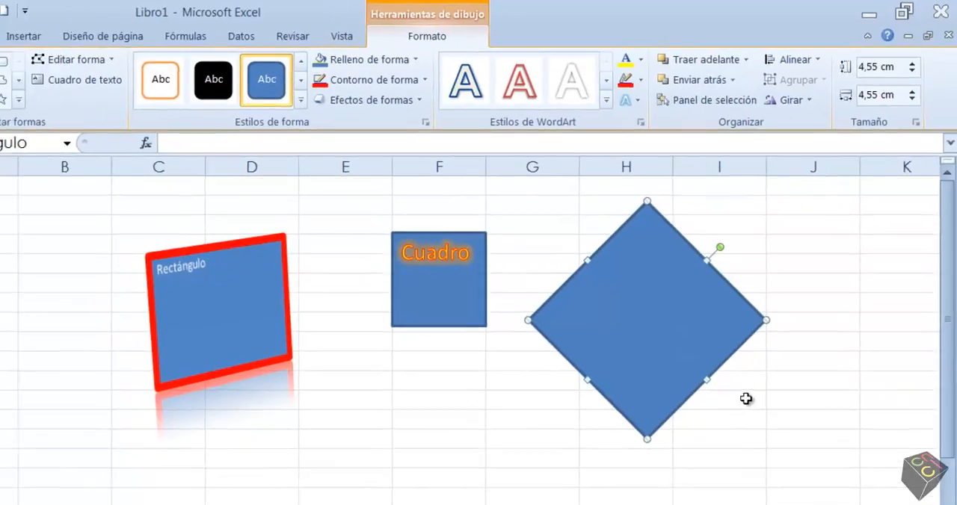